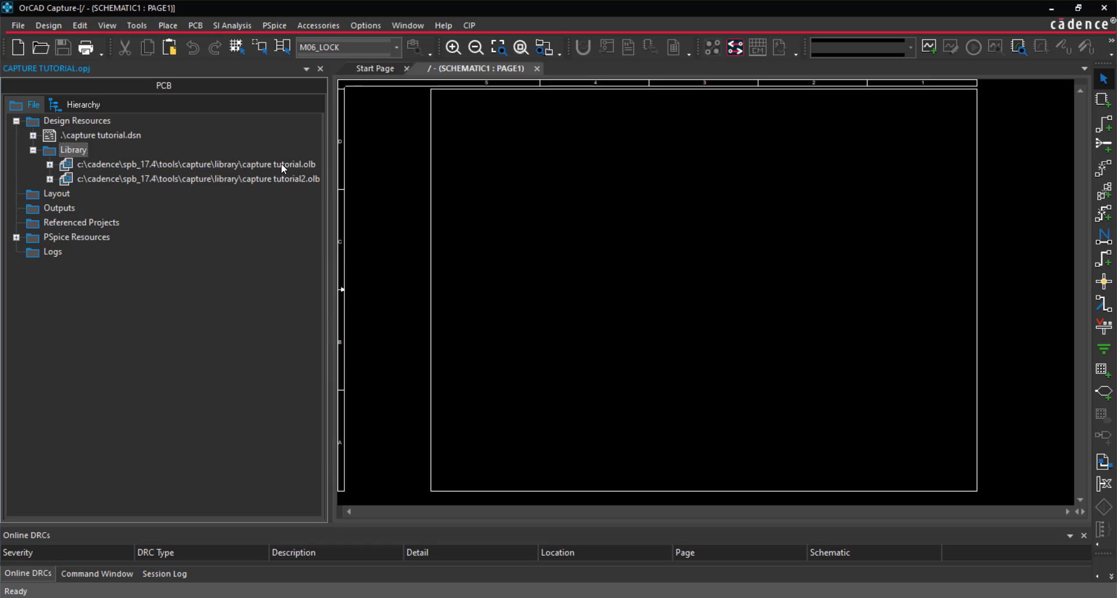
Remove capture tutorial.olb from the project's Library folder and expand capture tutorial2.olb to list its parts
{"action": "right_click", "coordinate": [318, 164]}
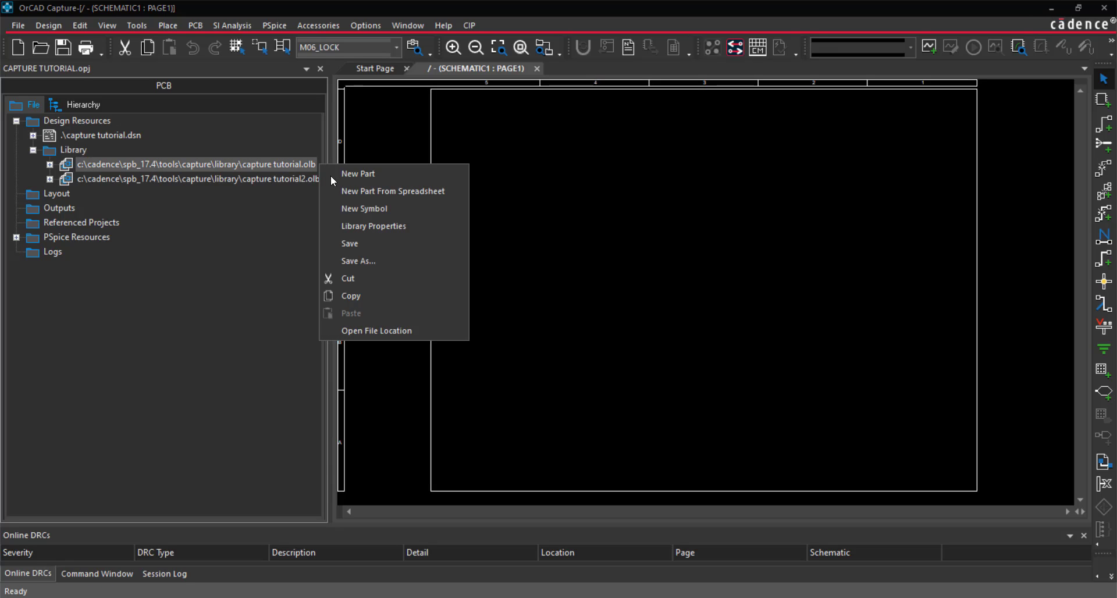
{"action": "left_click", "coordinate": [353, 281]}
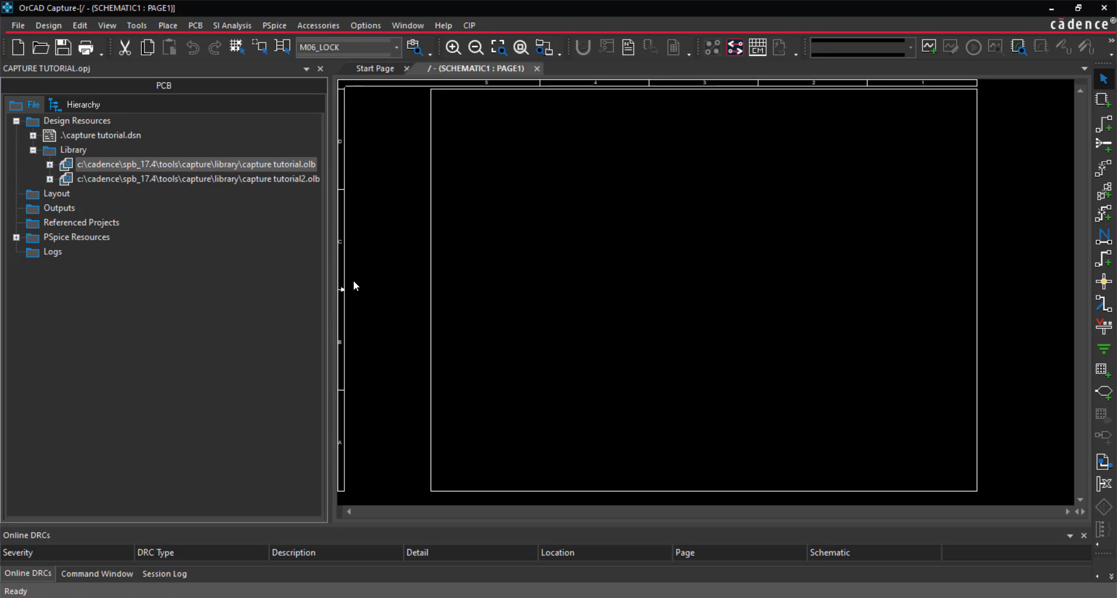
{"action": "left_click", "coordinate": [51, 166]}
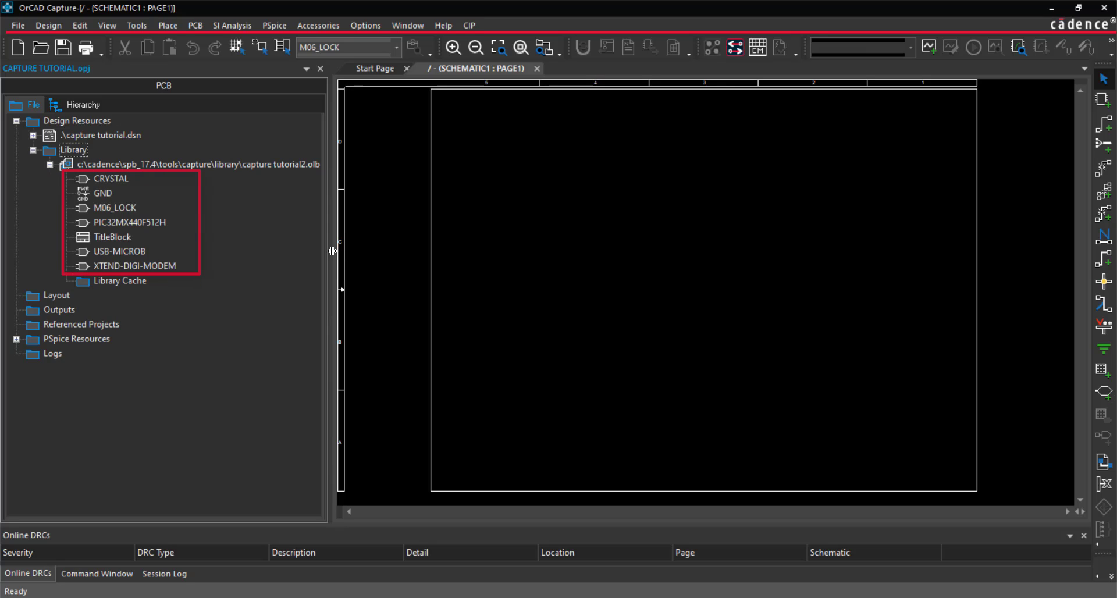
{"action": "left_click_drag", "start_coordinate": [332, 251], "coordinate": [246, 255]}
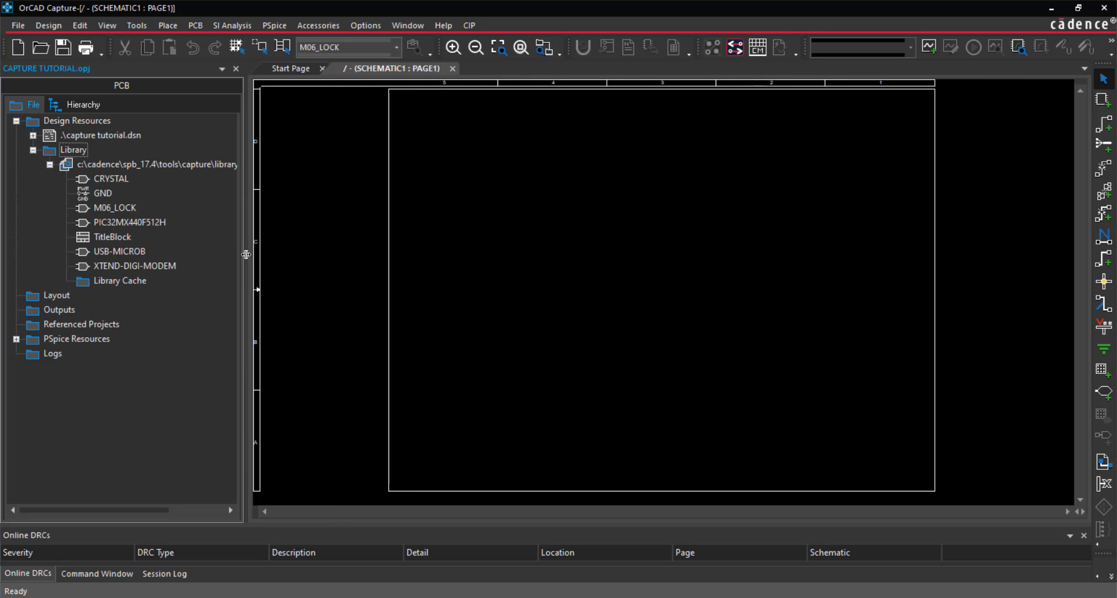
Set the design template's title block symbol library to CAPTURE TUTORIAL2.OLB
{"action": "left_click", "coordinate": [365, 25]}
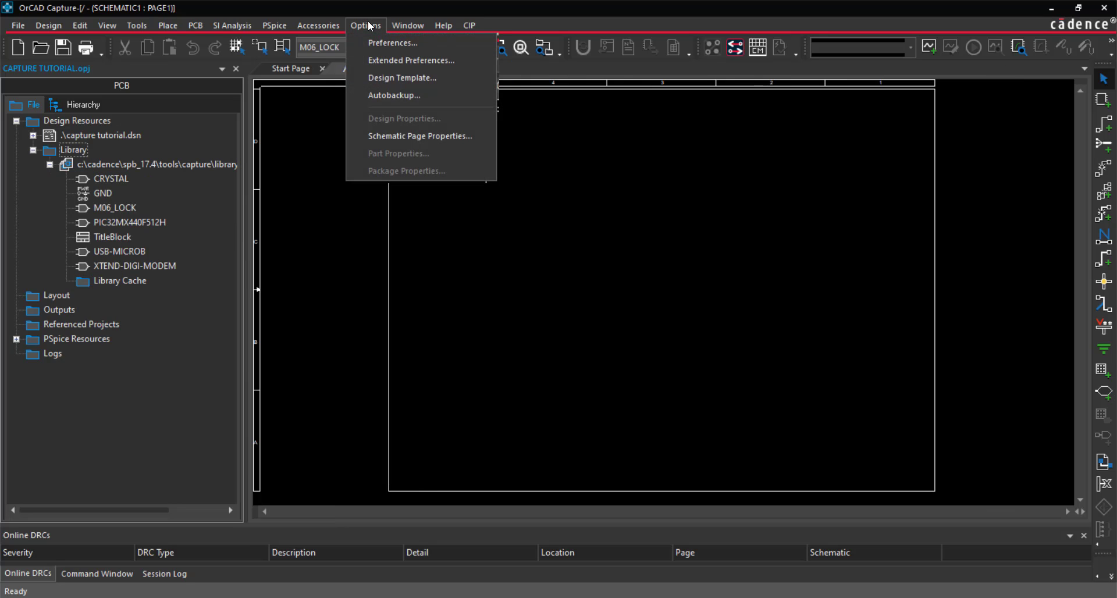
{"action": "left_click", "coordinate": [388, 77]}
{"action": "left_click", "coordinate": [431, 183]}
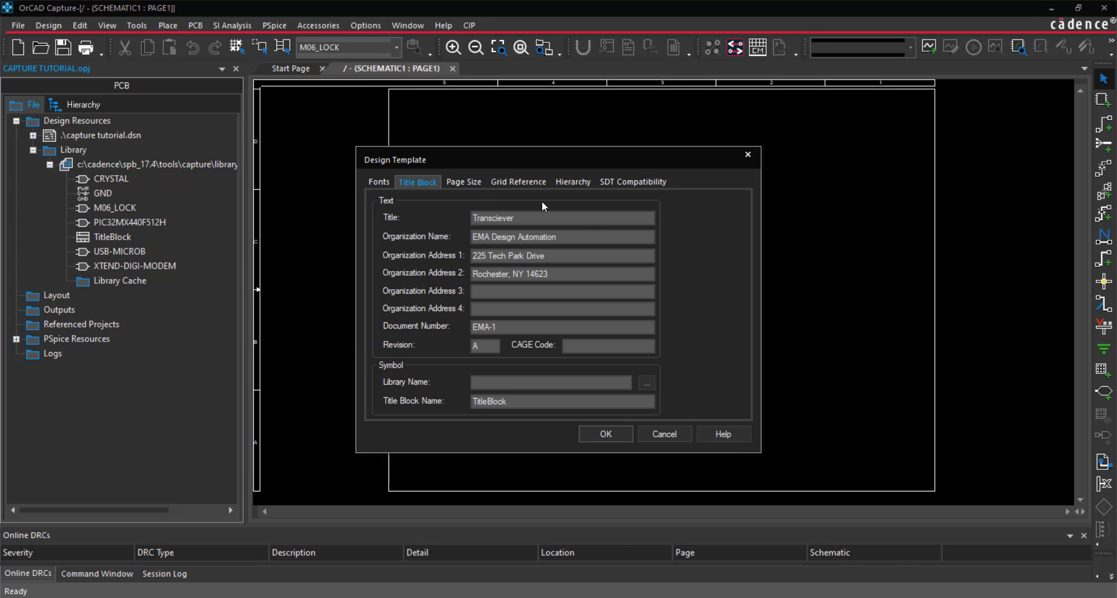
{"action": "left_click", "coordinate": [648, 382]}
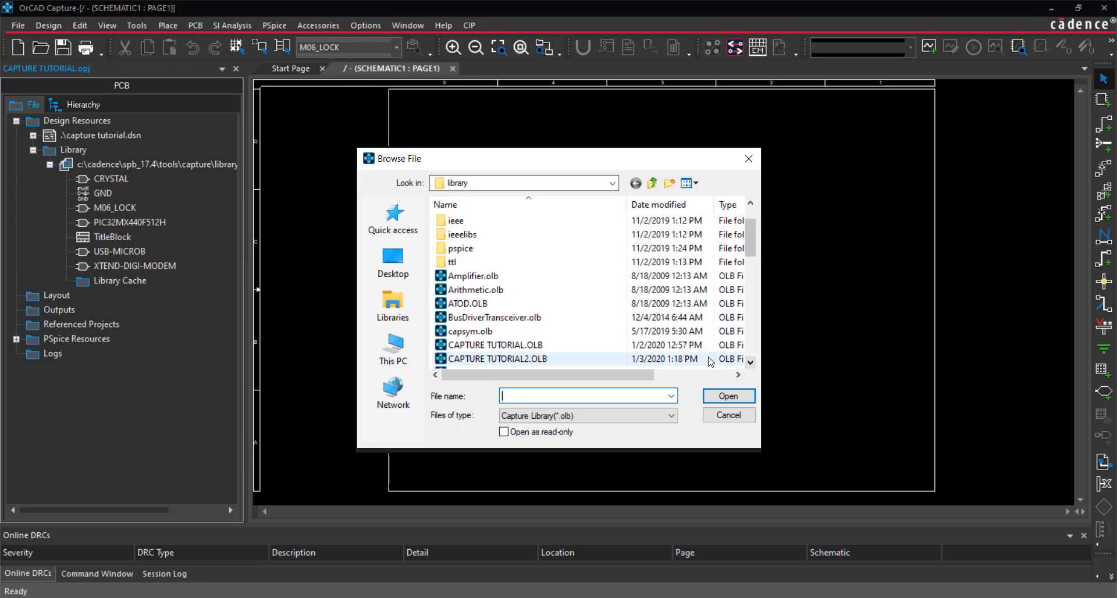
{"action": "left_click", "coordinate": [687, 359]}
{"action": "left_click", "coordinate": [720, 397]}
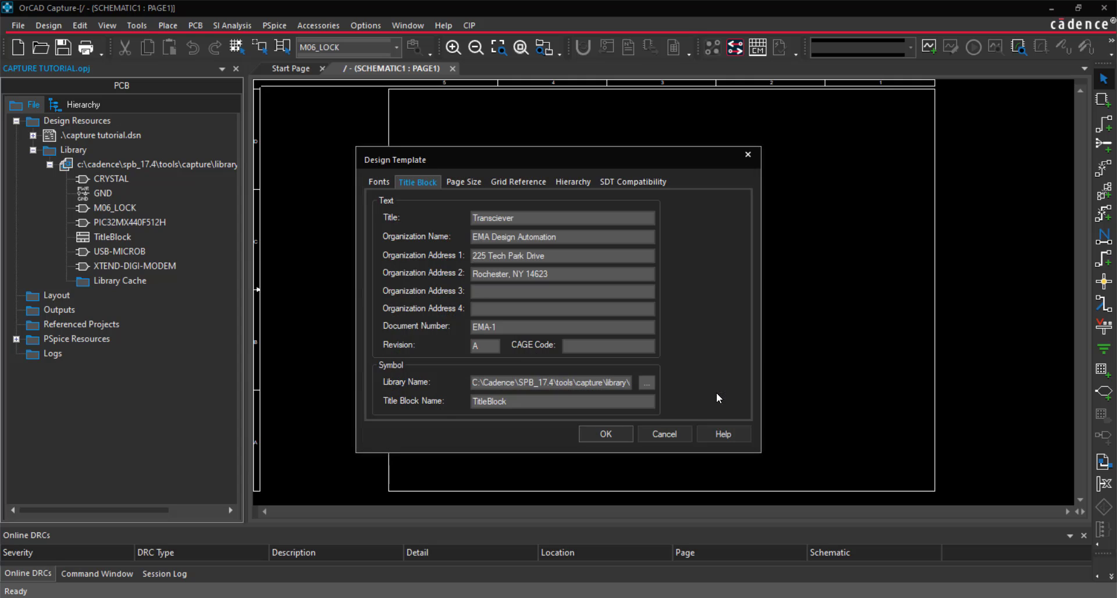
{"action": "left_click", "coordinate": [623, 434]}
Add the CAPTURE TUTORIAL2.OLB library as a source for placing title blocks
{"action": "left_click", "coordinate": [168, 25]}
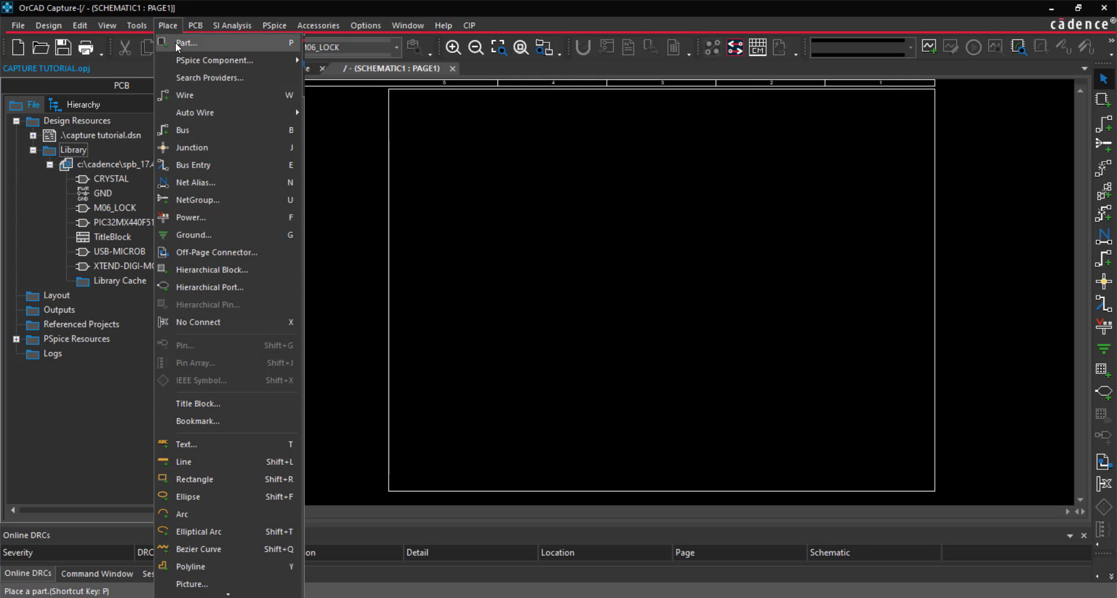
{"action": "left_click", "coordinate": [236, 401]}
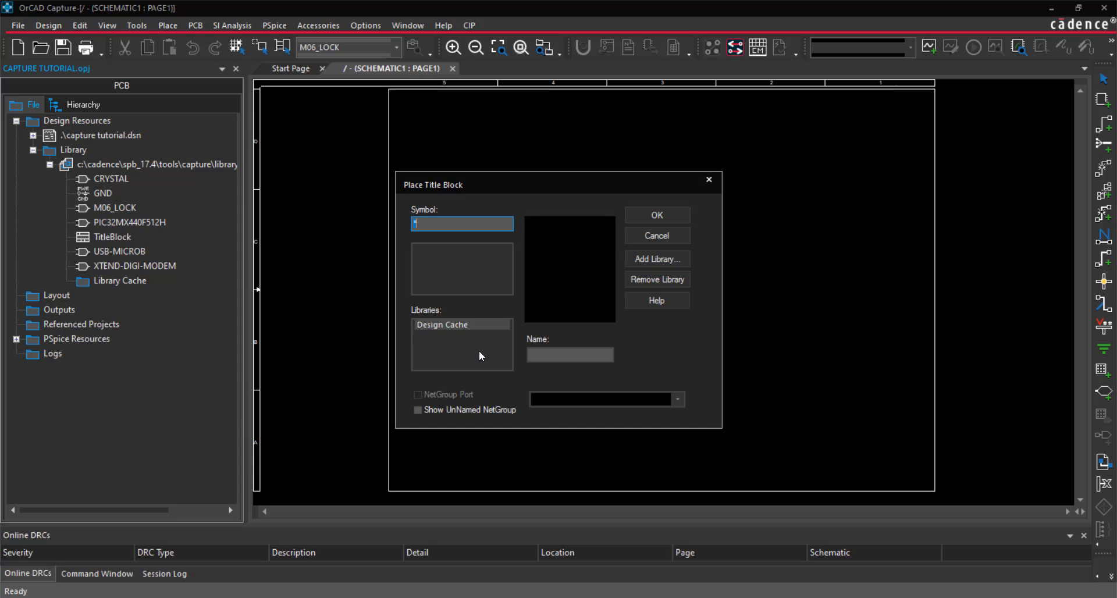
{"action": "left_click", "coordinate": [651, 262]}
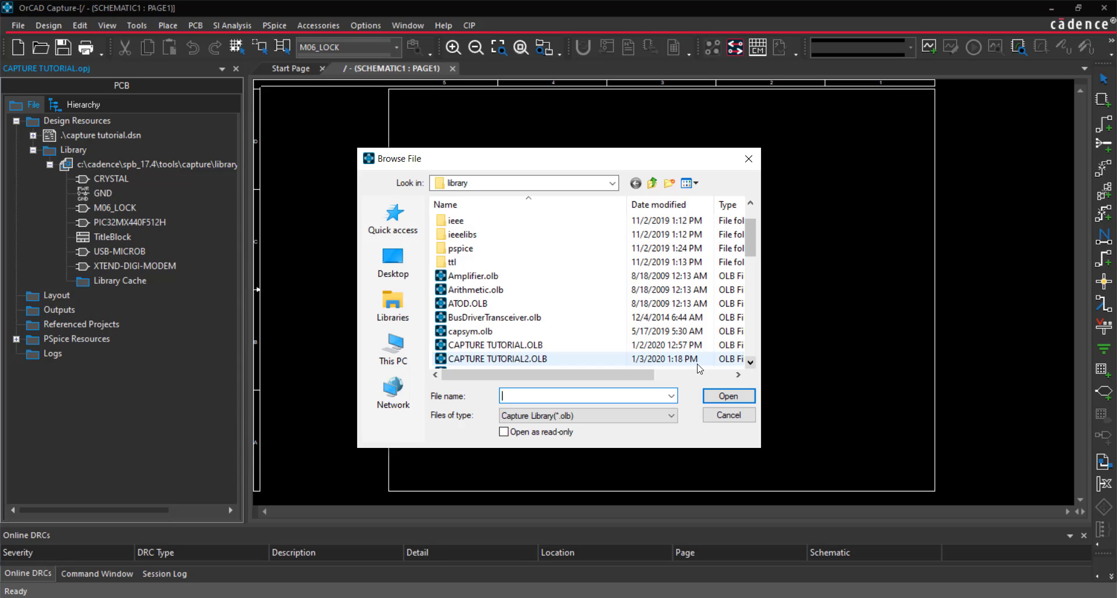
{"action": "left_click", "coordinate": [687, 364]}
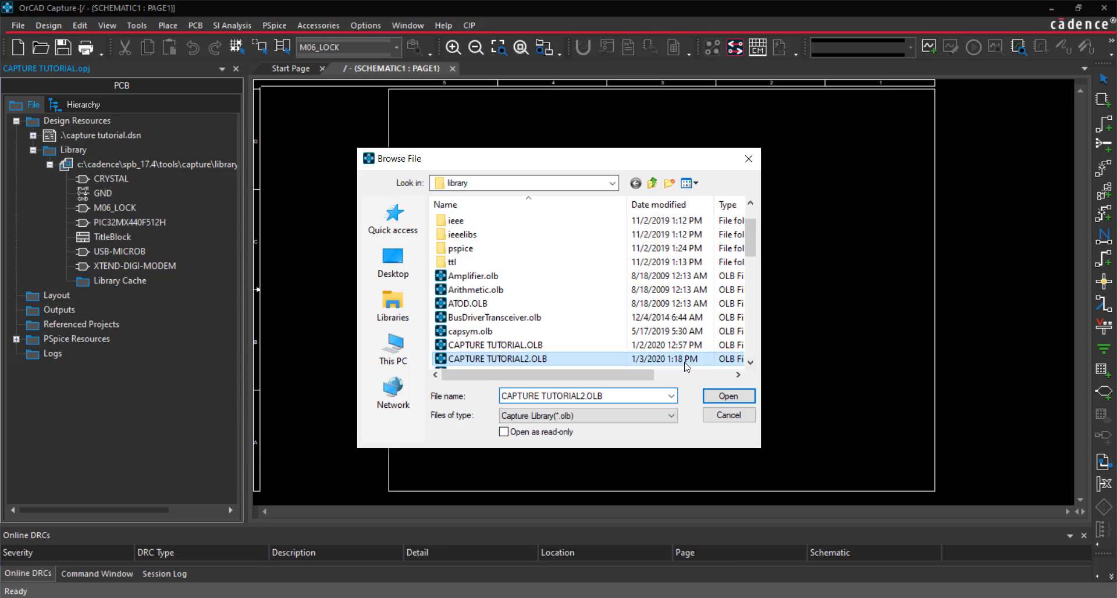
{"action": "left_click", "coordinate": [741, 396]}
Place the TitleBlock symbol from CAPTURE TUTORIAL2 in the lower-right corner of the schematic page
{"action": "left_click", "coordinate": [434, 250]}
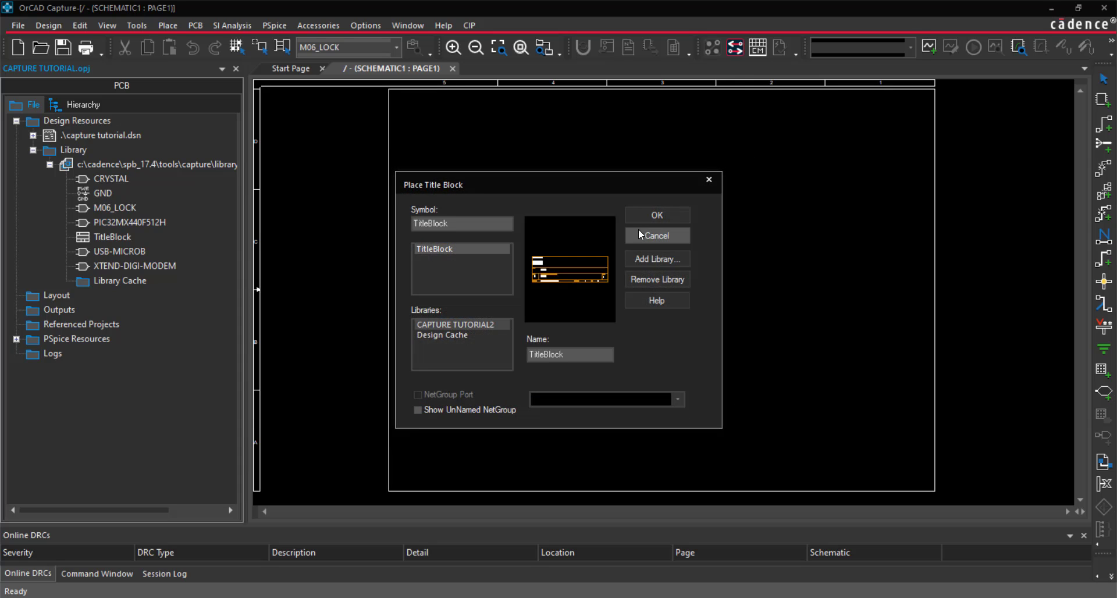
{"action": "left_click", "coordinate": [656, 220]}
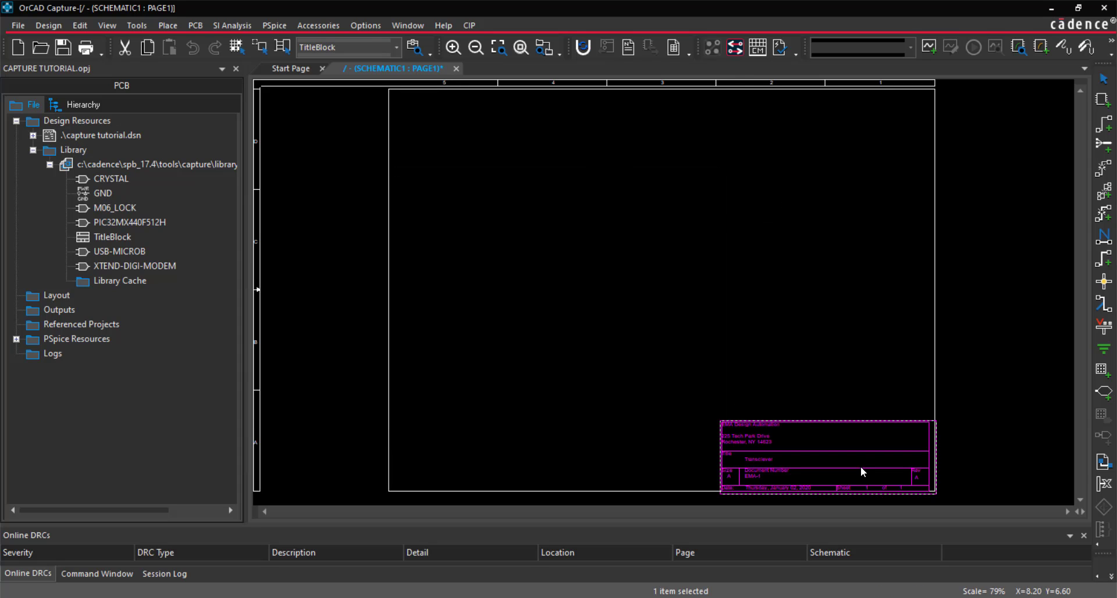
{"action": "left_click", "coordinate": [860, 466]}
{"action": "right_click", "coordinate": [829, 341]}
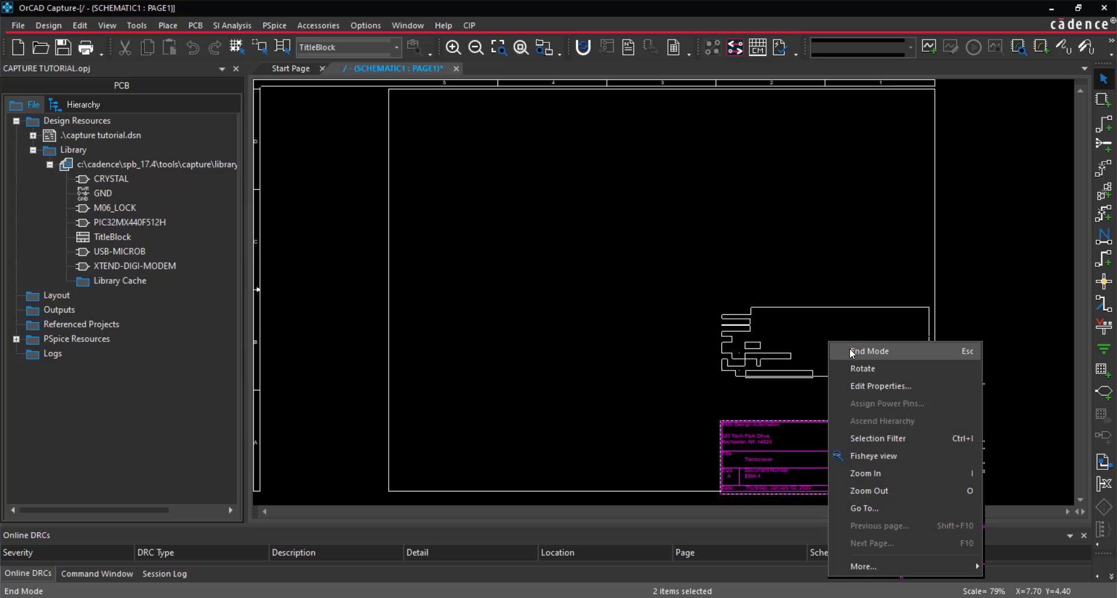
{"action": "key", "text": "Escape"}
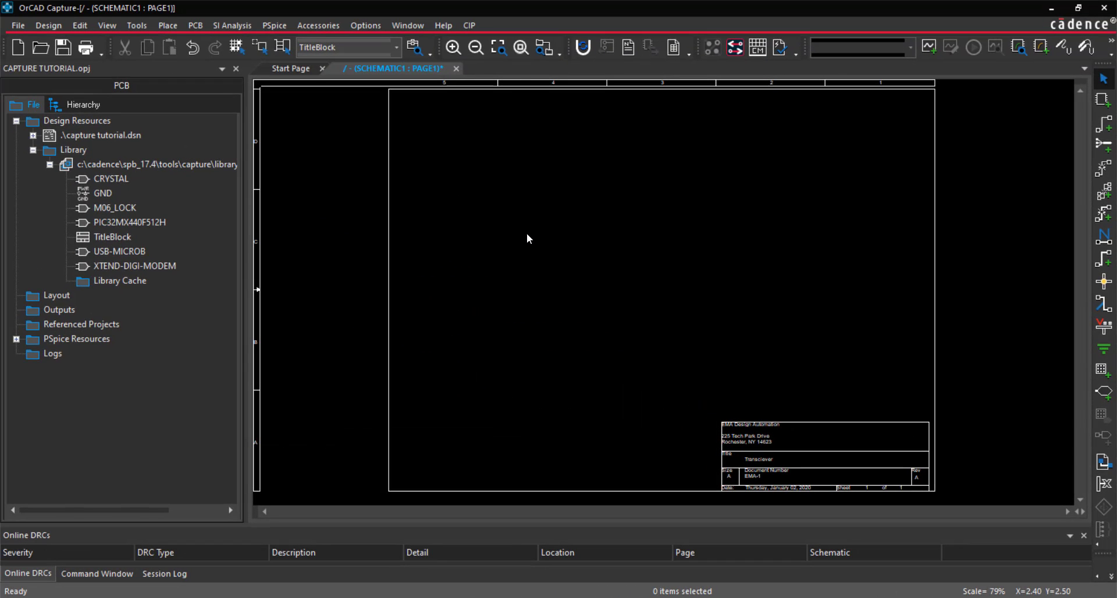
Place one PIC32MX440F512H part from CAPTURE TUTORIAL2 in the lower middle of the page, beside the title block
{"action": "left_click", "coordinate": [168, 25]}
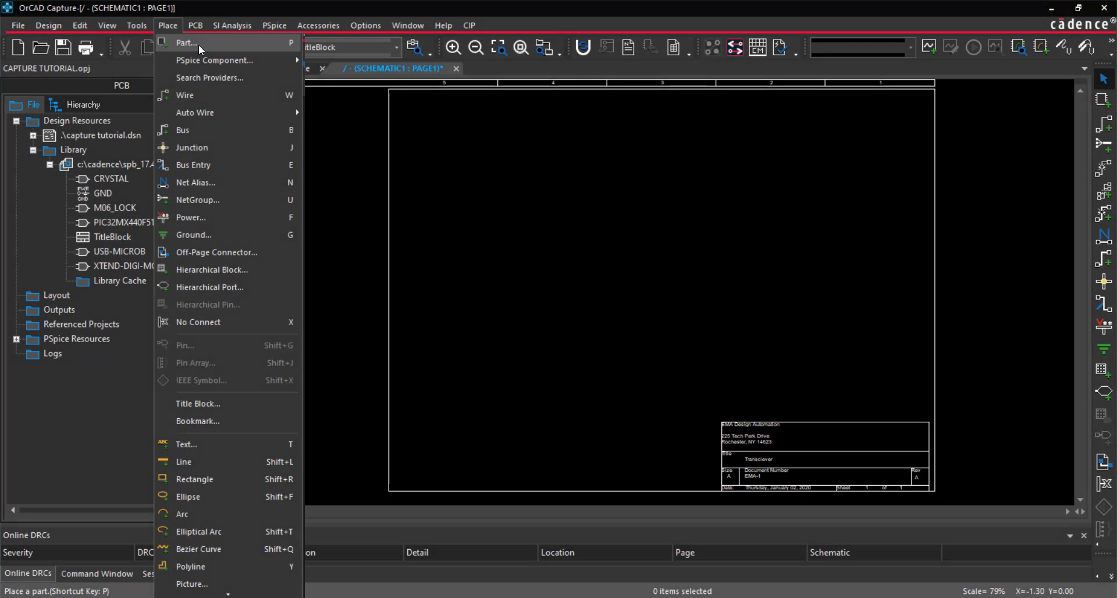
{"action": "key", "text": "p"}
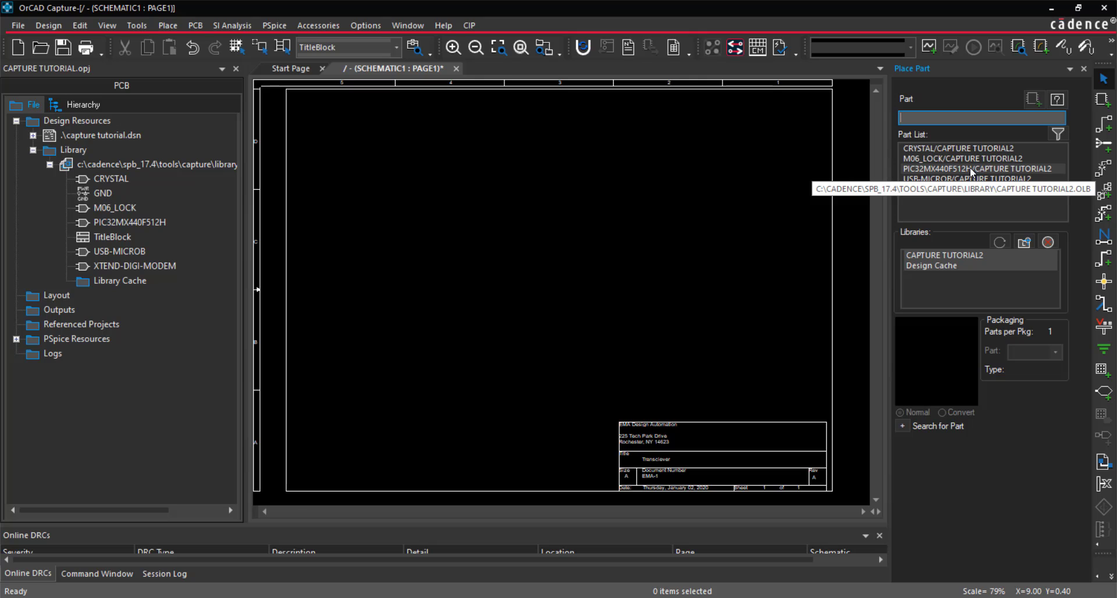
{"action": "double_click", "coordinate": [971, 168]}
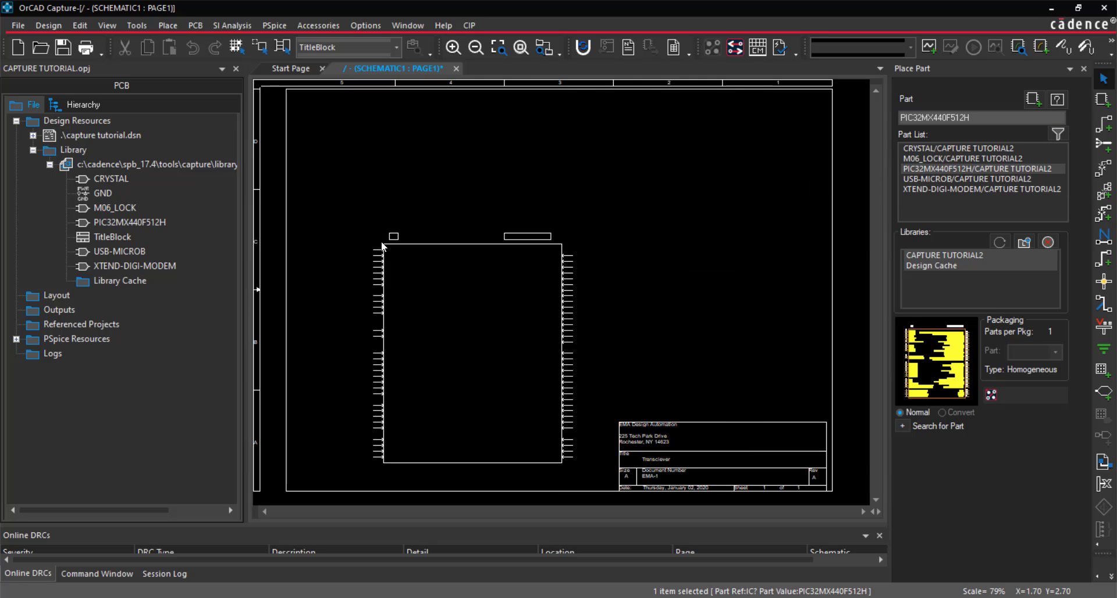
{"action": "left_click", "coordinate": [382, 246]}
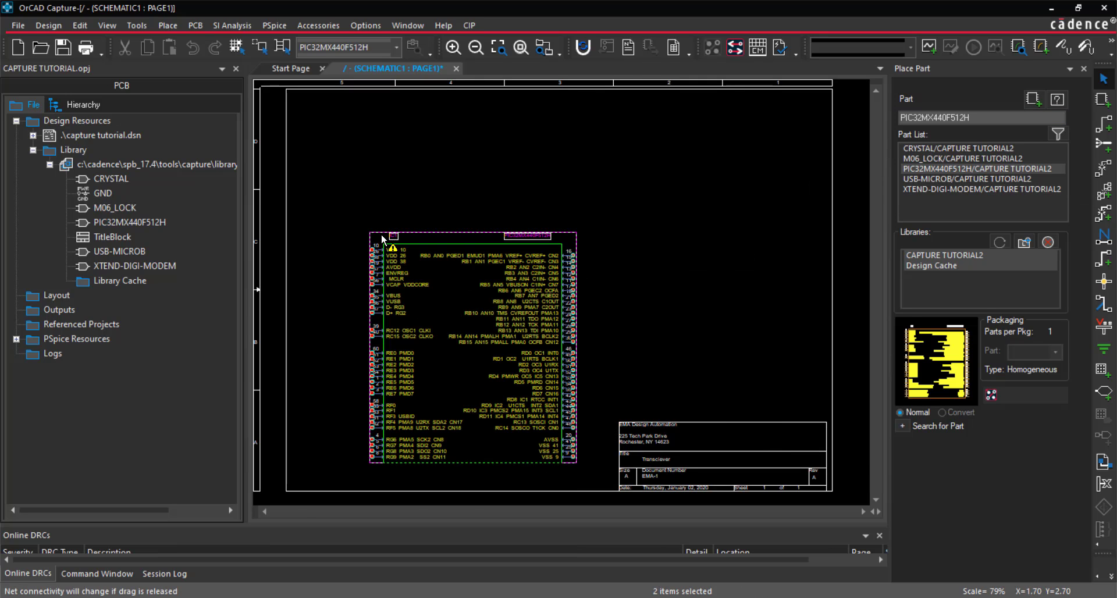
{"action": "right_click", "coordinate": [380, 200]}
{"action": "left_click", "coordinate": [419, 208]}
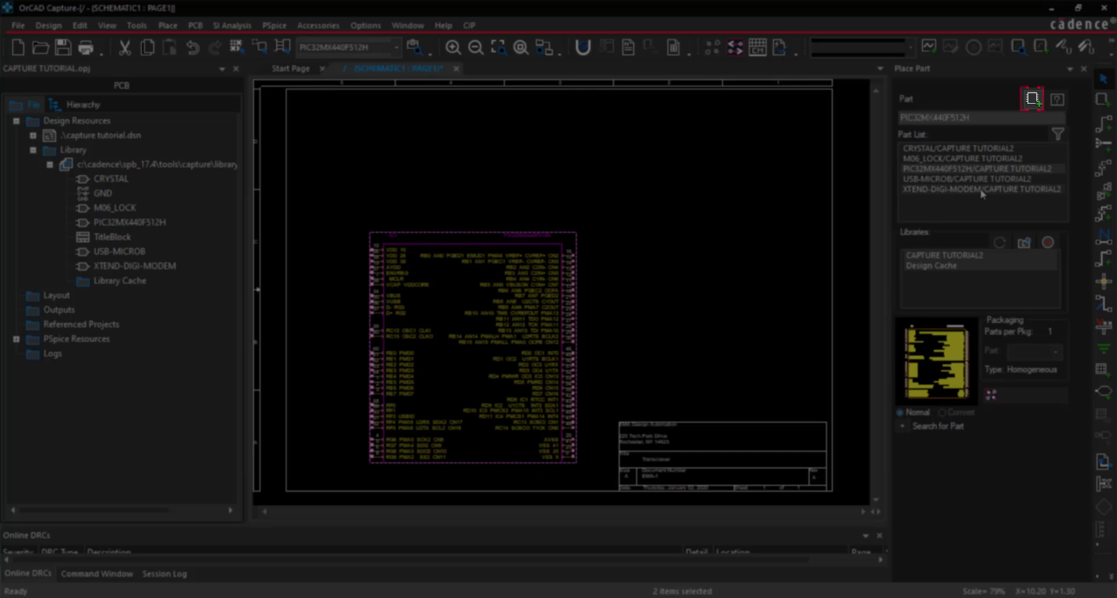
Place the XTEND-DIGI-MODEM part in the upper-left area of the page, above the PIC32MX440F512H
{"action": "left_click", "coordinate": [980, 191]}
{"action": "left_click", "coordinate": [1033, 100]}
{"action": "left_click", "coordinate": [319, 114]}
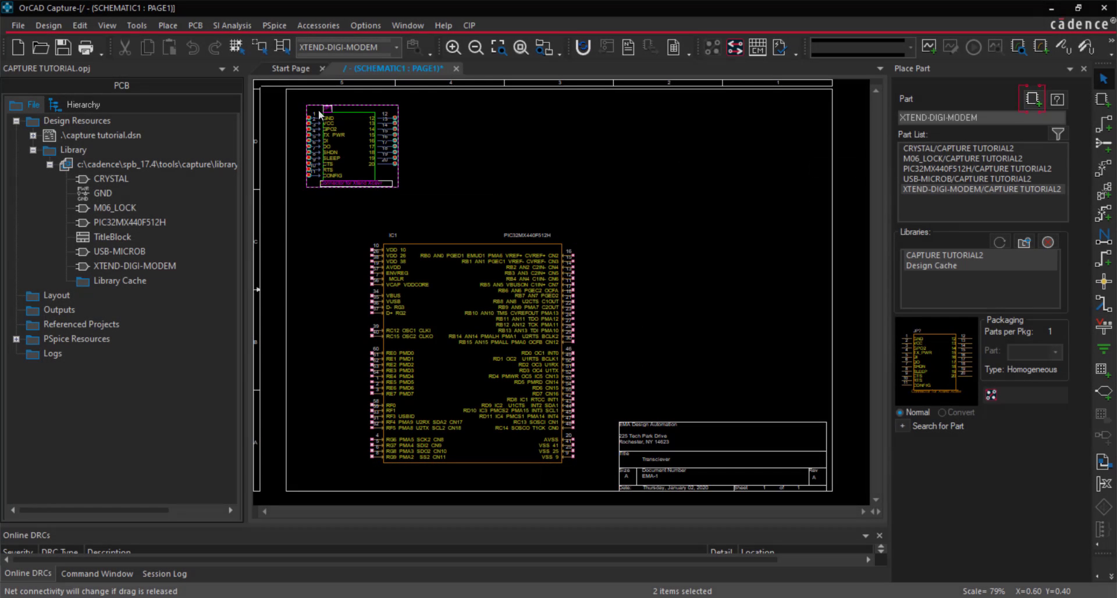
{"action": "left_click_drag", "start_coordinate": [355, 155], "coordinate": [378, 156]}
{"action": "left_click", "coordinate": [476, 145]}
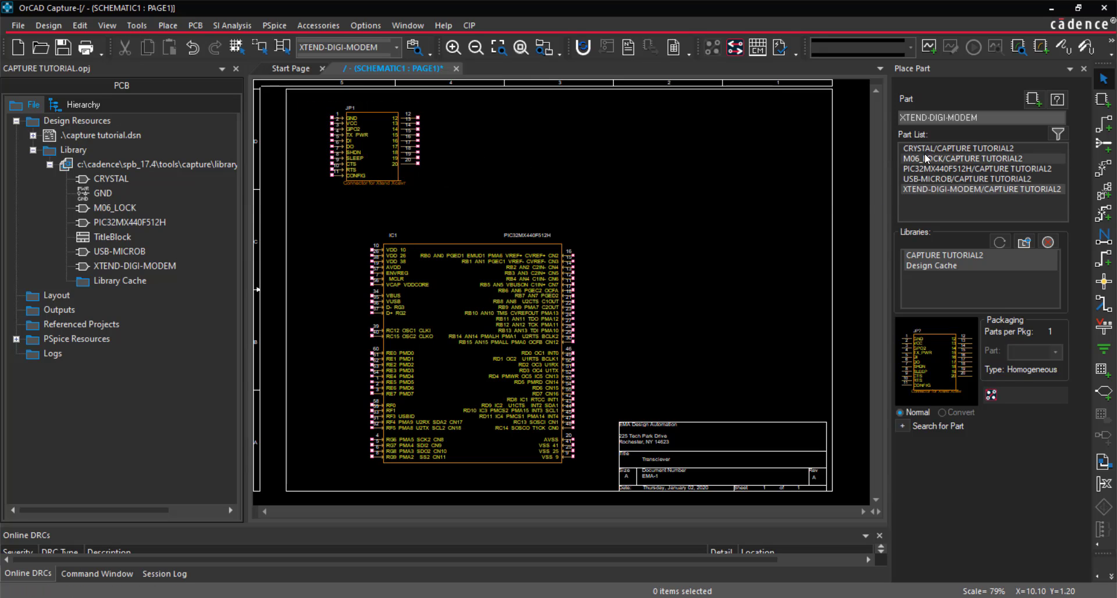
Place a rotated CRYSTAL part to the left of the PIC32MX440F512H, beside its OSC1 and OSC2 pins
{"action": "double_click", "coordinate": [967, 148]}
{"action": "key", "text": "r"}
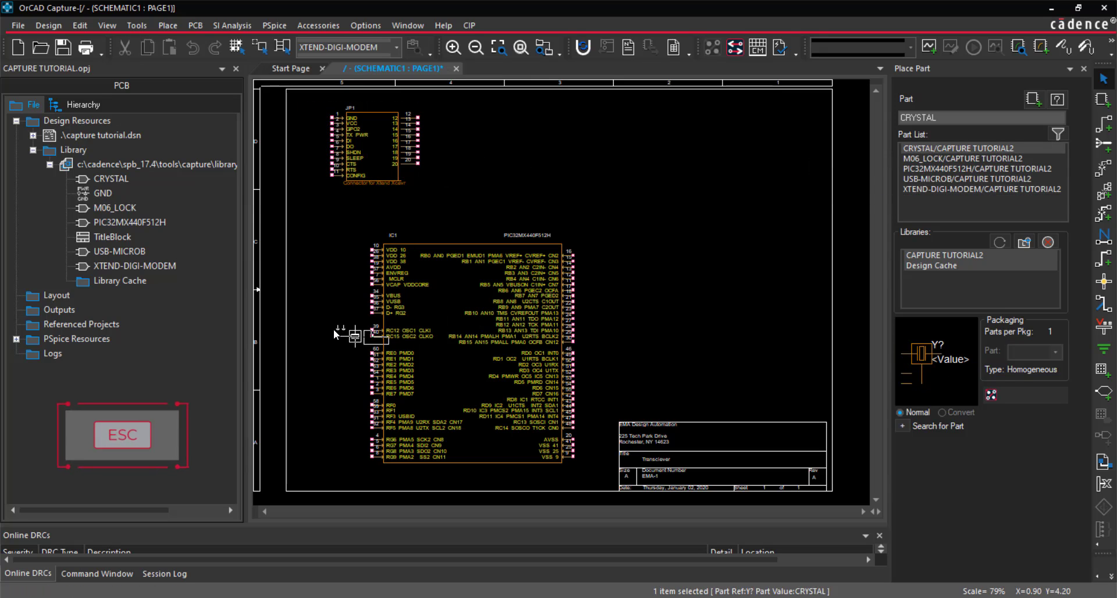
{"action": "left_click", "coordinate": [298, 332]}
{"action": "right_click", "coordinate": [732, 208]}
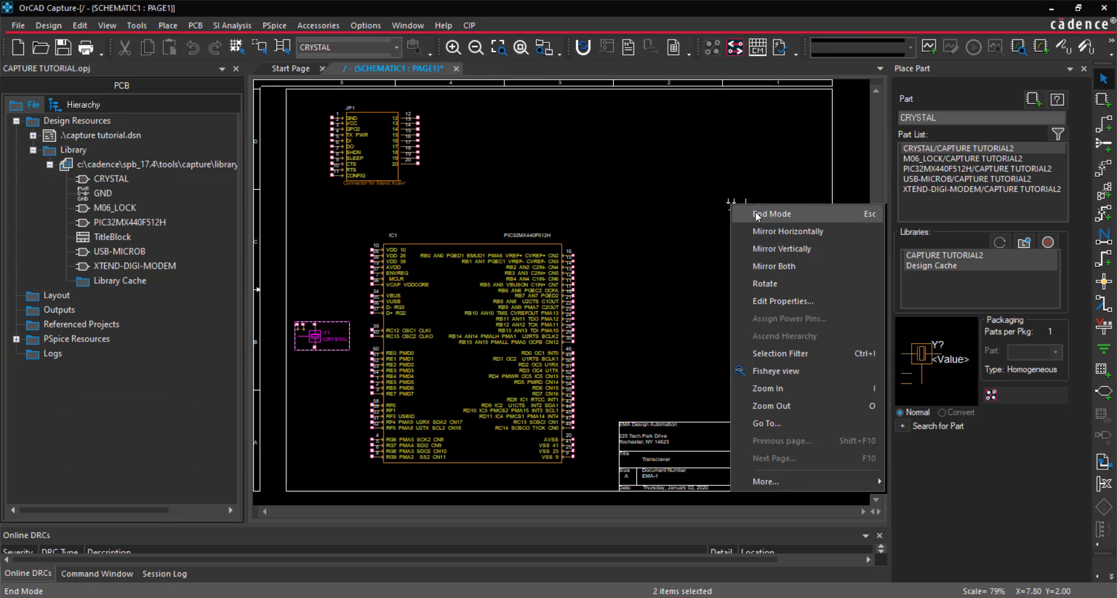
{"action": "left_click", "coordinate": [751, 214]}
Place a rotated USB-MICROB part in the lower-left corner of the page, below the crystal
{"action": "double_click", "coordinate": [966, 179]}
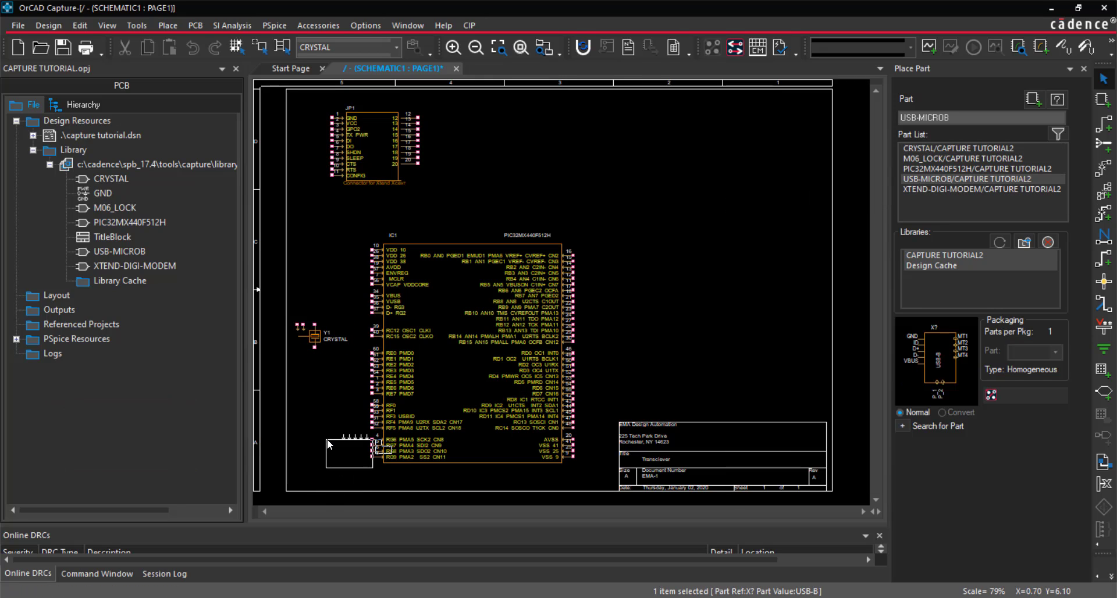
{"action": "key", "text": "r"}
{"action": "left_click", "coordinate": [327, 439]}
{"action": "right_click", "coordinate": [700, 318]}
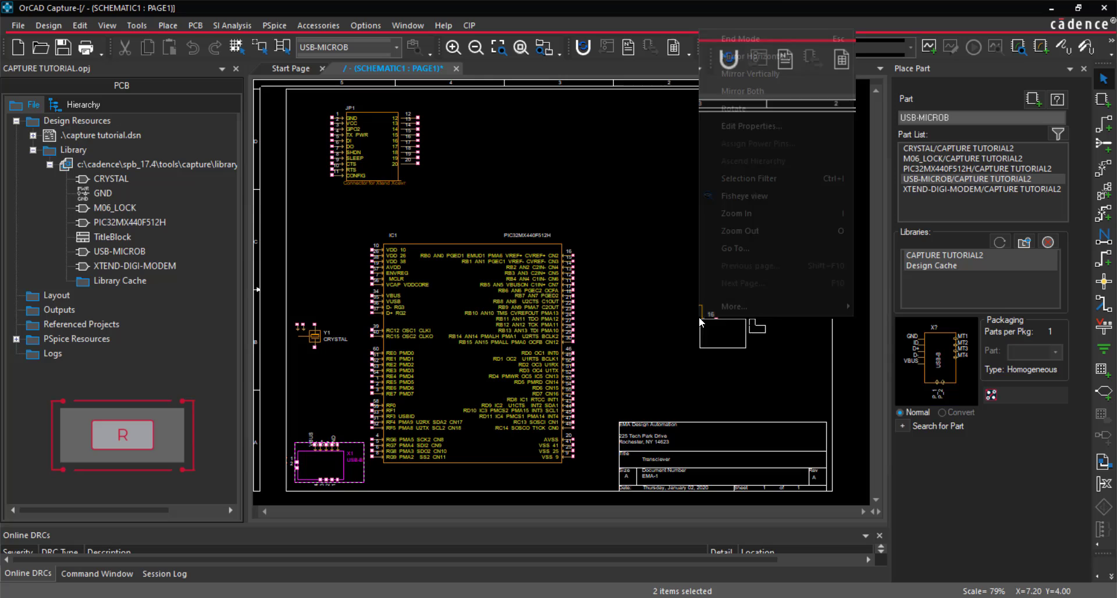
{"action": "left_click", "coordinate": [757, 39]}
Place a rotated M06_LOCK part to the right of the PIC32MX440F512H, just above the title block
{"action": "double_click", "coordinate": [933, 158]}
{"action": "key", "text": "r"}
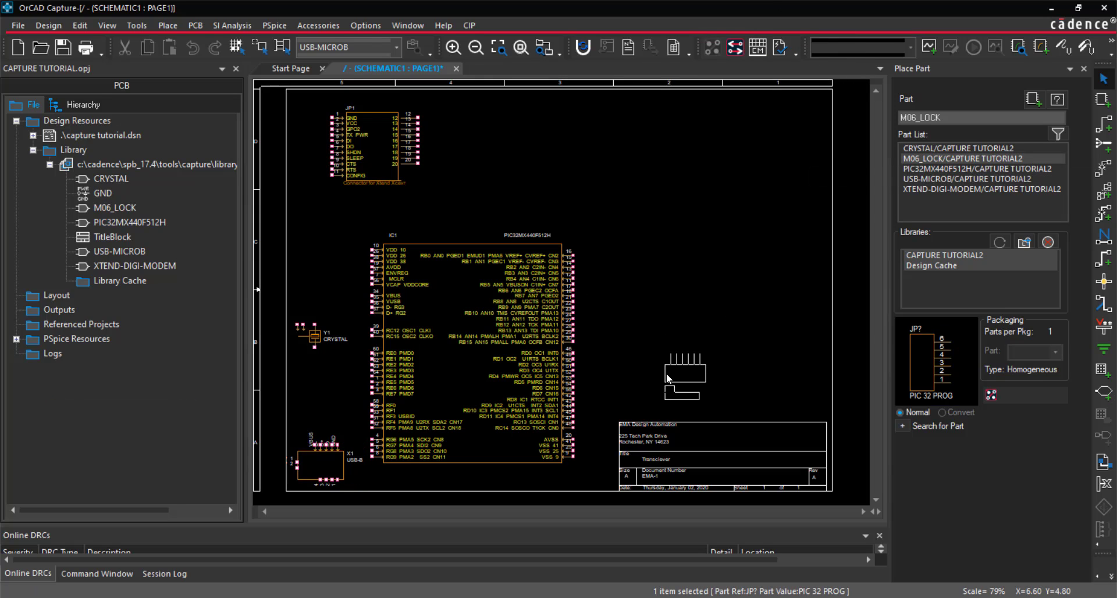
{"action": "left_click", "coordinate": [666, 375]}
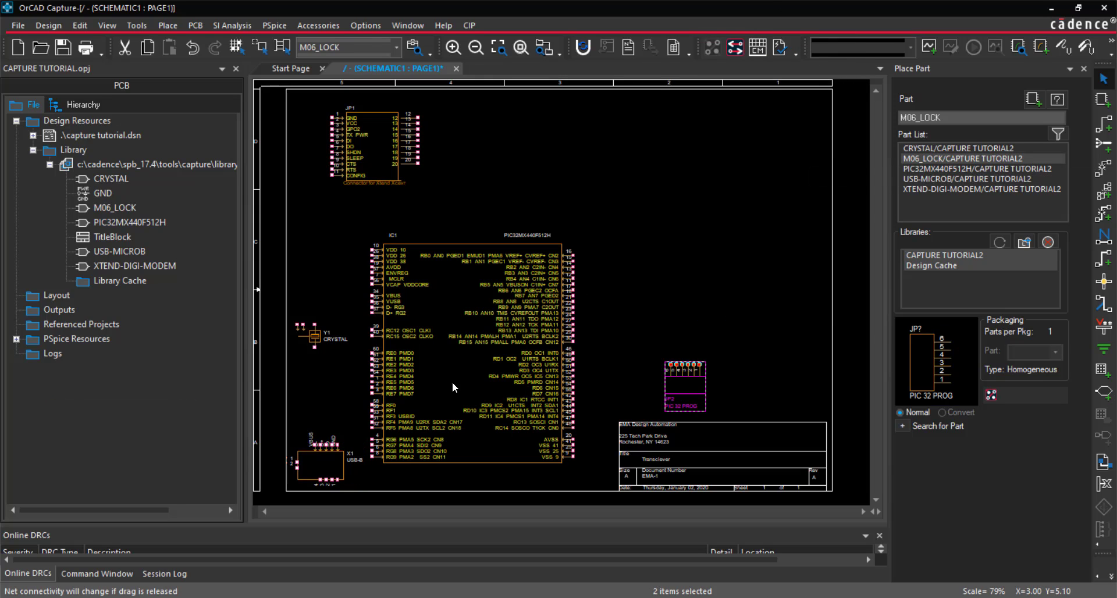
{"action": "left_click_drag", "start_coordinate": [452, 382], "coordinate": [471, 366]}
{"action": "left_click_drag", "start_coordinate": [315, 340], "coordinate": [325, 329]}
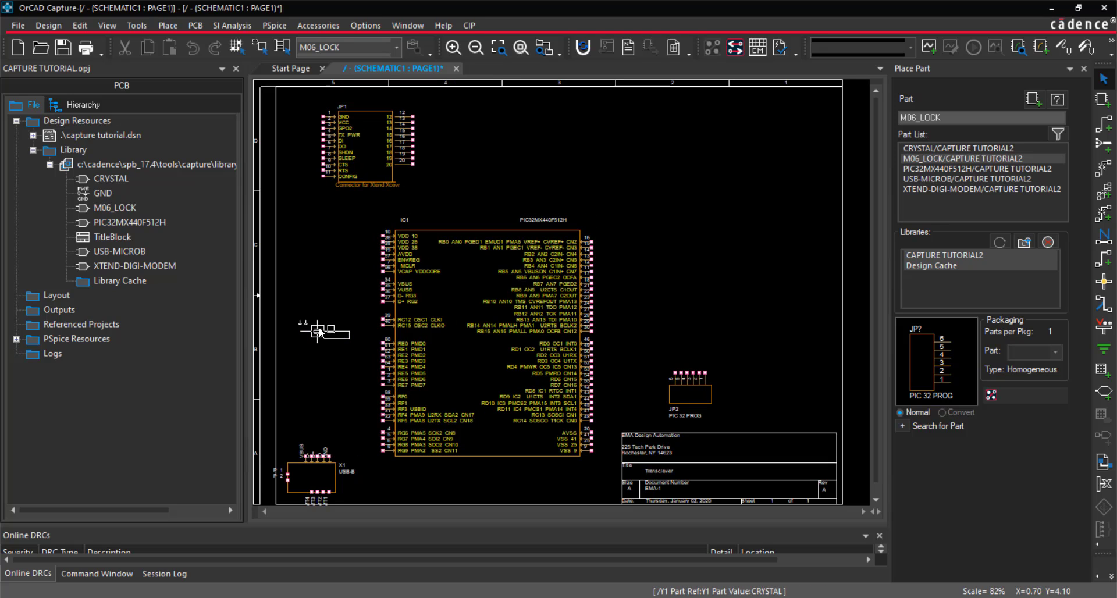
{"action": "left_click", "coordinate": [693, 191]}
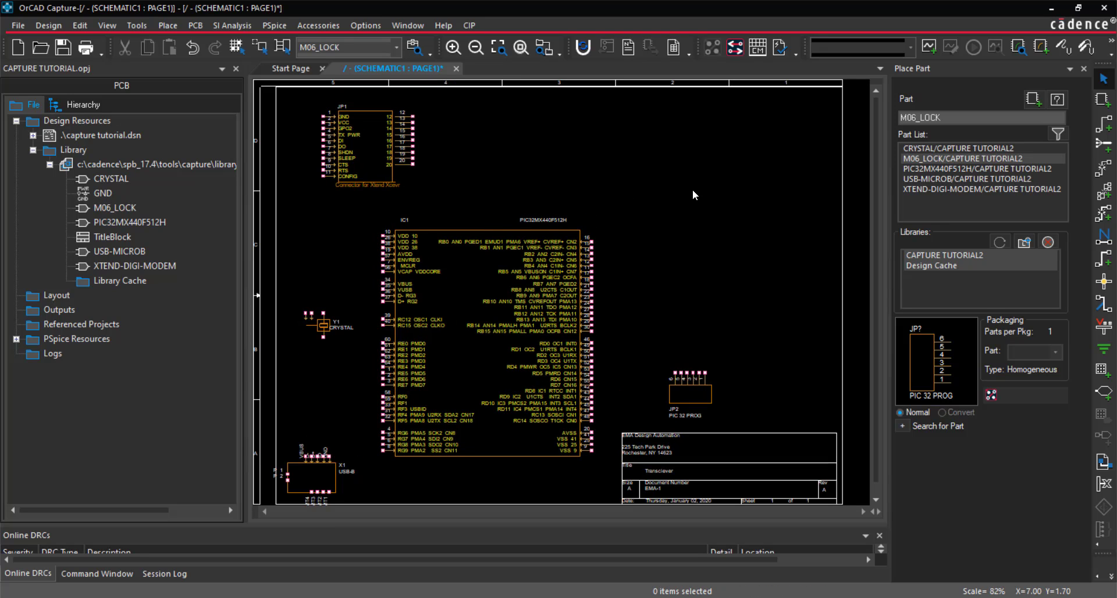
Search the capture library folder for the part CAP and add the Discrete.olb library containing it
{"action": "left_click", "coordinate": [908, 428]}
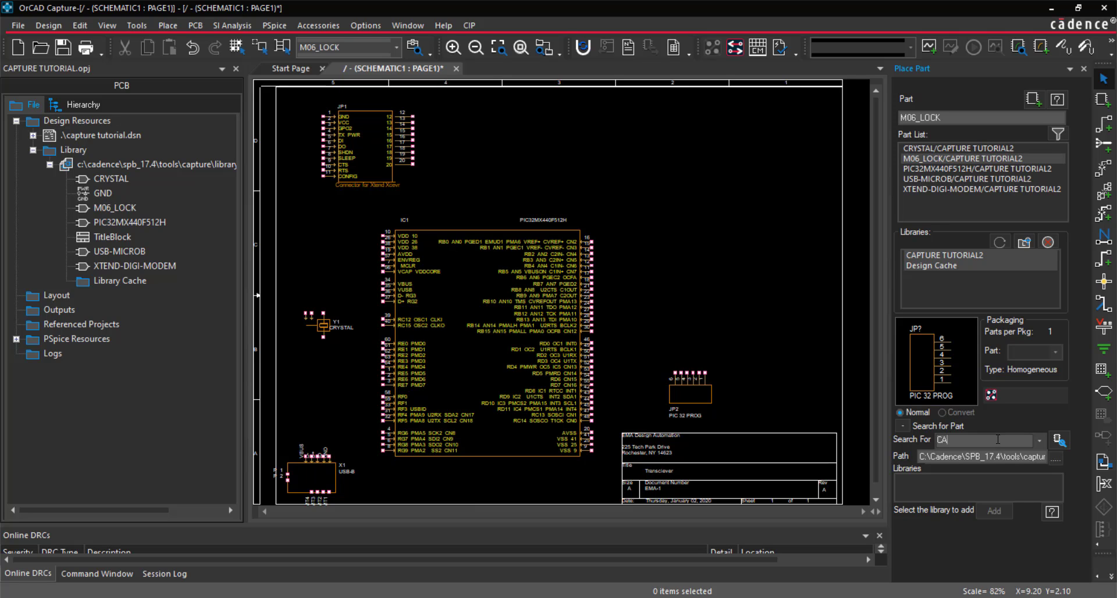
{"action": "left_click", "coordinate": [1057, 458]}
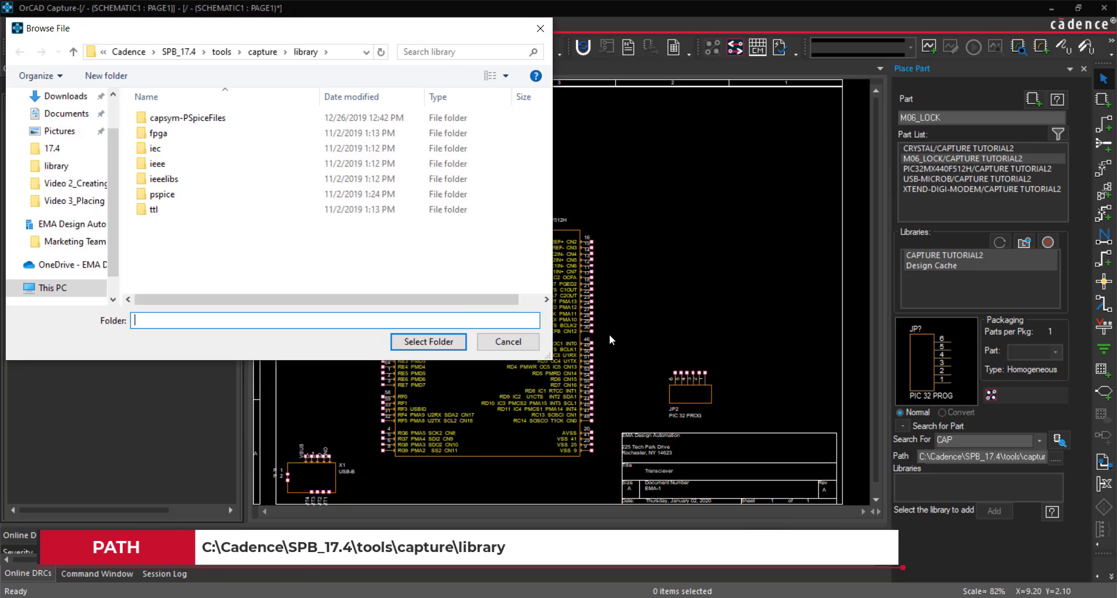
{"action": "left_click", "coordinate": [516, 344]}
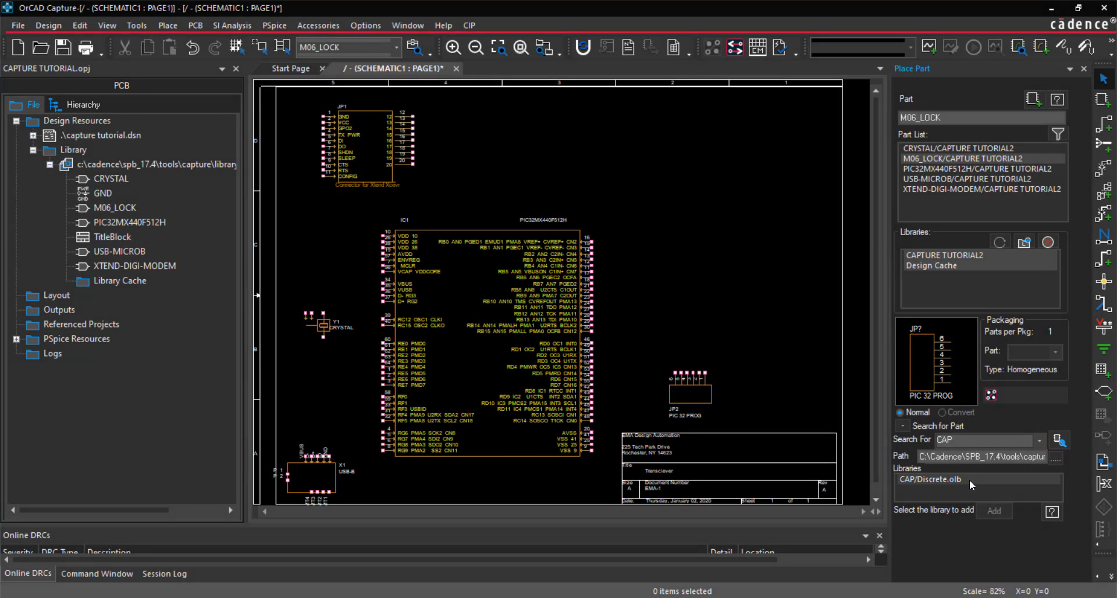
{"action": "left_click", "coordinate": [969, 480]}
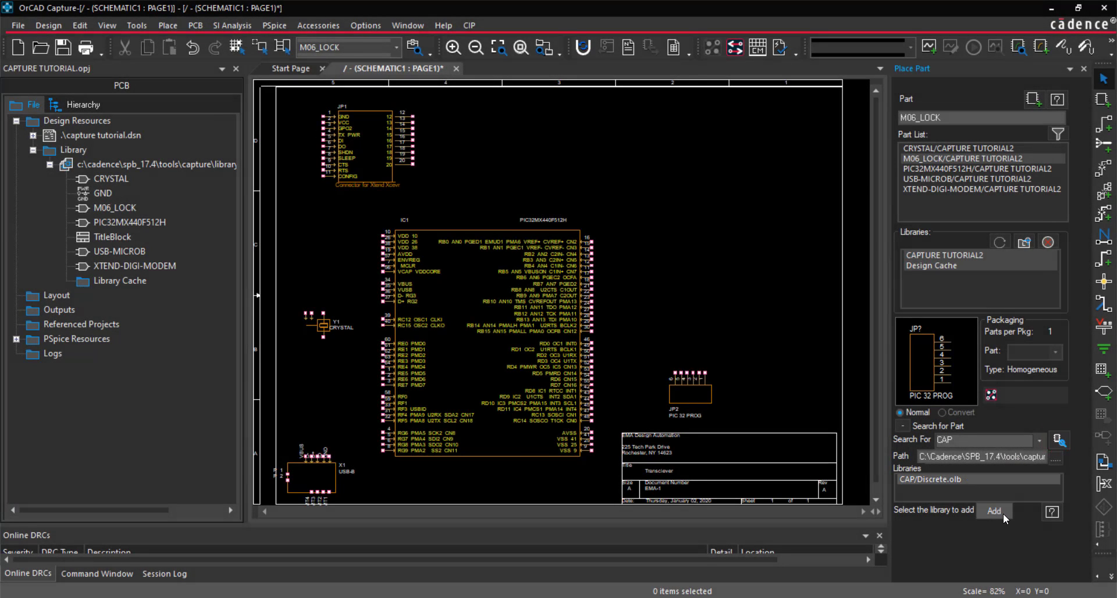
{"action": "left_click", "coordinate": [1004, 513]}
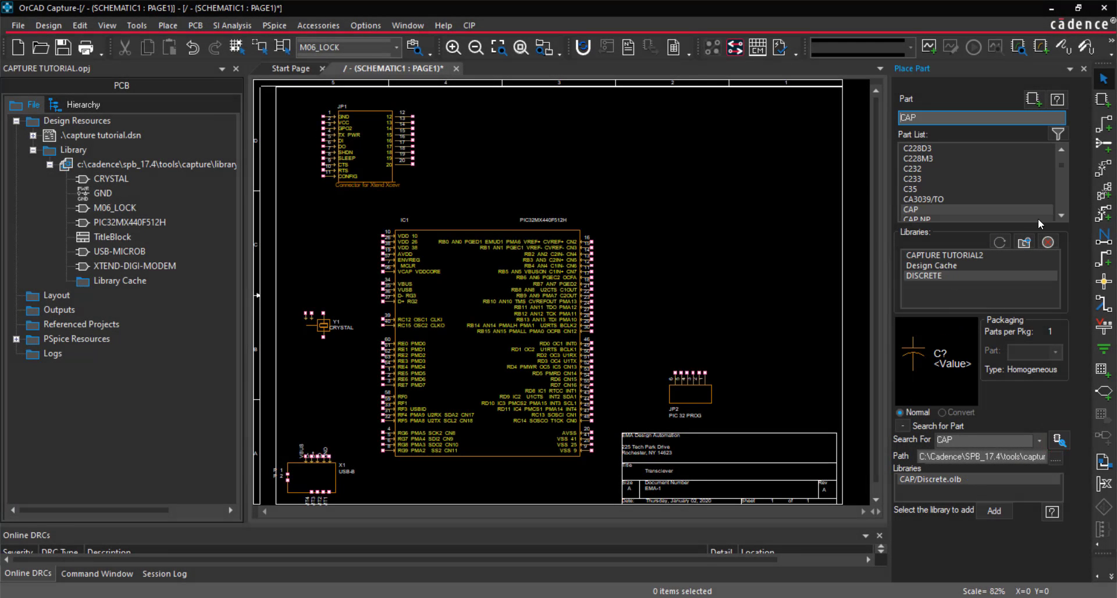
Place CAP NP capacitors near the upper-right corner, right of the JP1 connector, and below JP1's lower-left corner
{"action": "left_click", "coordinate": [1062, 215]}
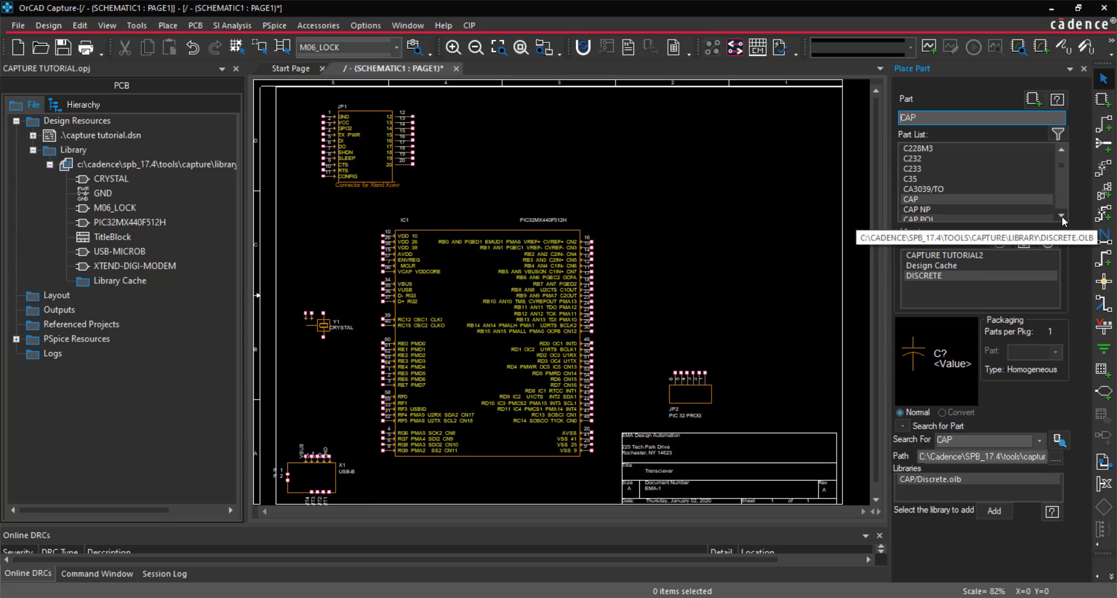
{"action": "left_click", "coordinate": [987, 209]}
{"action": "left_click", "coordinate": [1032, 99]}
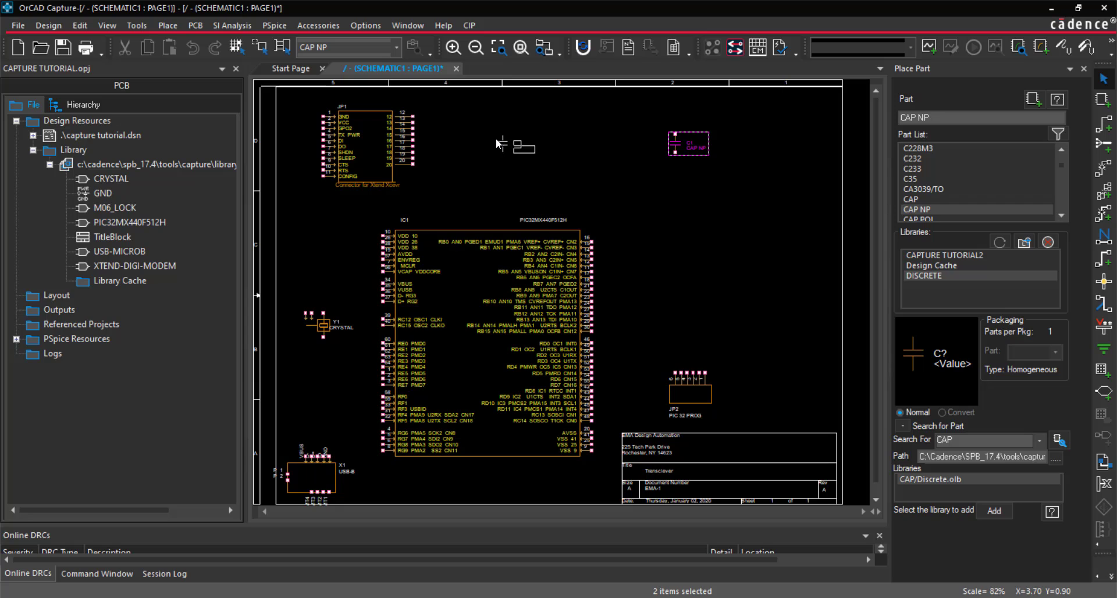
{"action": "left_click", "coordinate": [498, 140]}
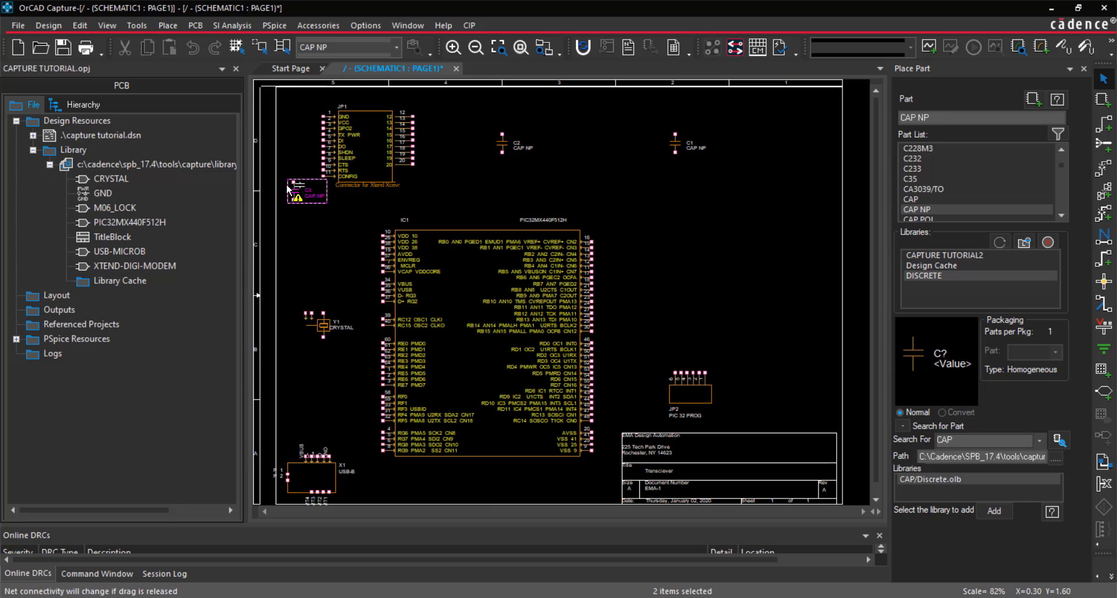
{"action": "left_click", "coordinate": [289, 190]}
Place a row of five CAP NP capacitors above the PIC32MX440F512H's right side and one above the crystal
{"action": "left_click", "coordinate": [624, 194]}
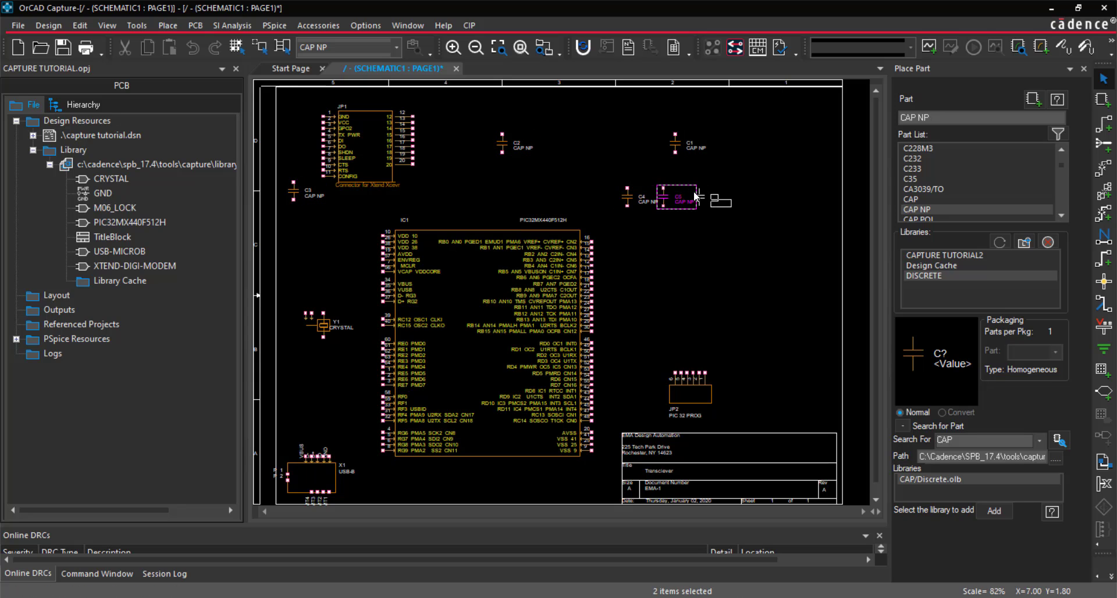
{"action": "left_click", "coordinate": [695, 196]}
{"action": "left_click", "coordinate": [731, 196]}
{"action": "left_click", "coordinate": [773, 196]}
{"action": "left_click", "coordinate": [808, 196]}
{"action": "key", "text": "Escape"}
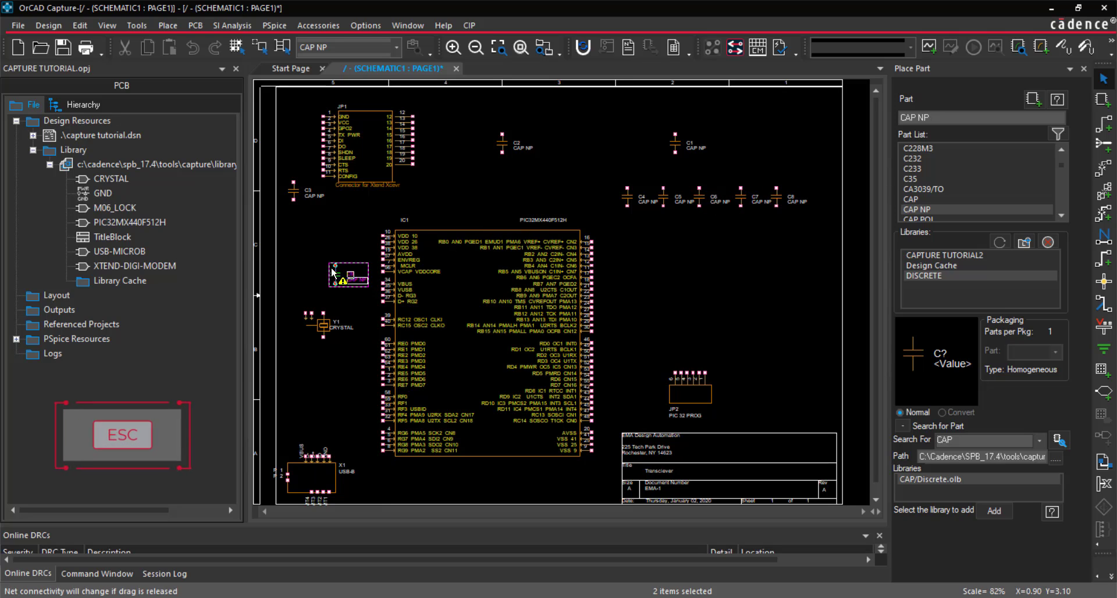
Turn off automatic referencing of placed parts in the miscellaneous preferences
{"action": "left_click", "coordinate": [364, 27]}
{"action": "left_click", "coordinate": [387, 46]}
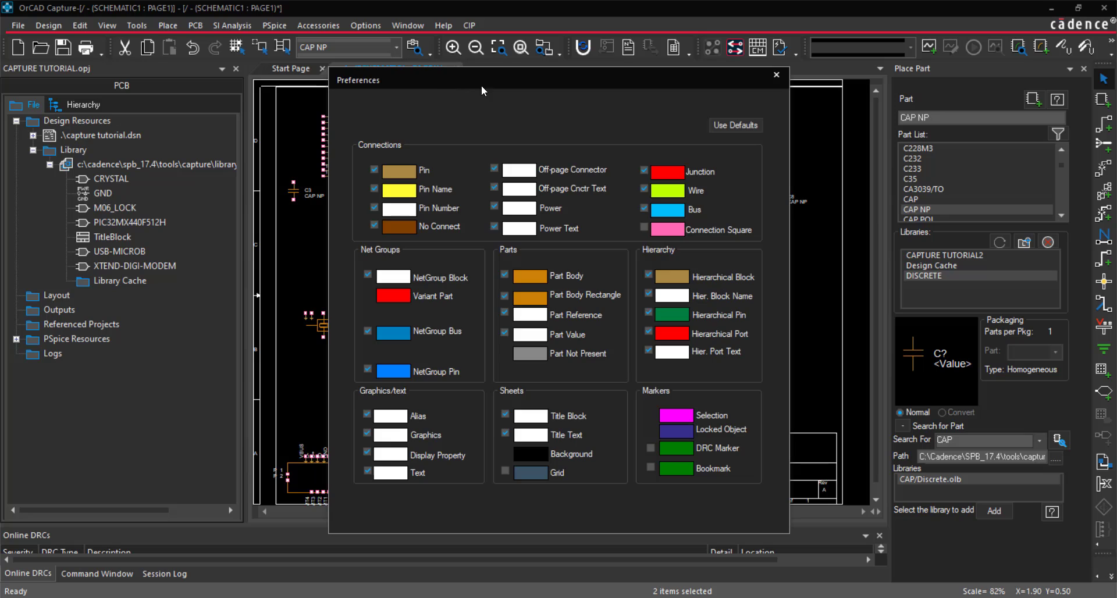
{"action": "left_click", "coordinate": [563, 102]}
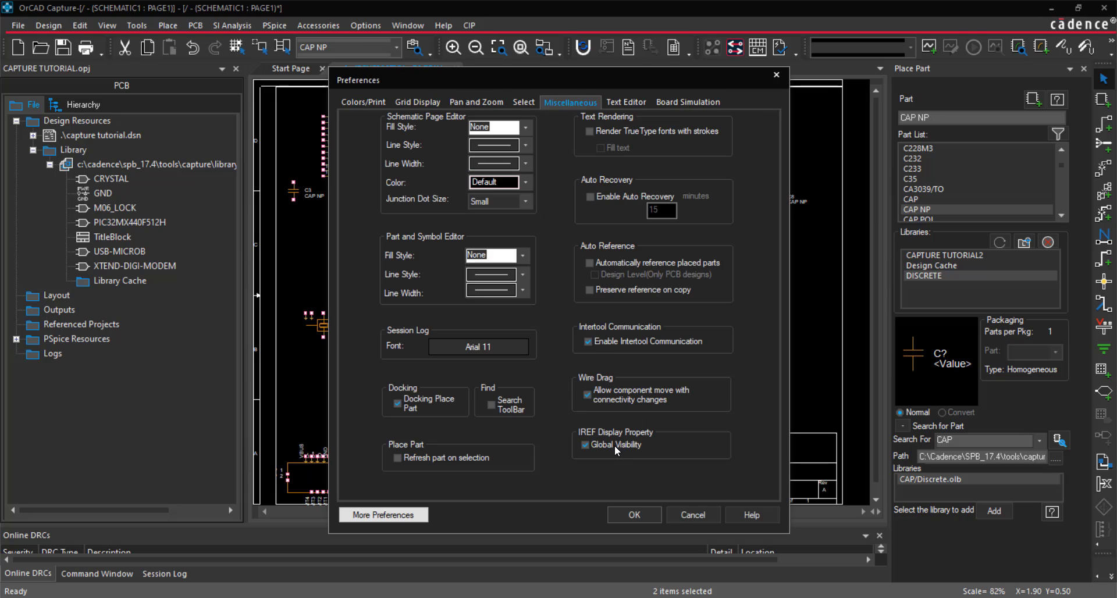
{"action": "left_click", "coordinate": [621, 511]}
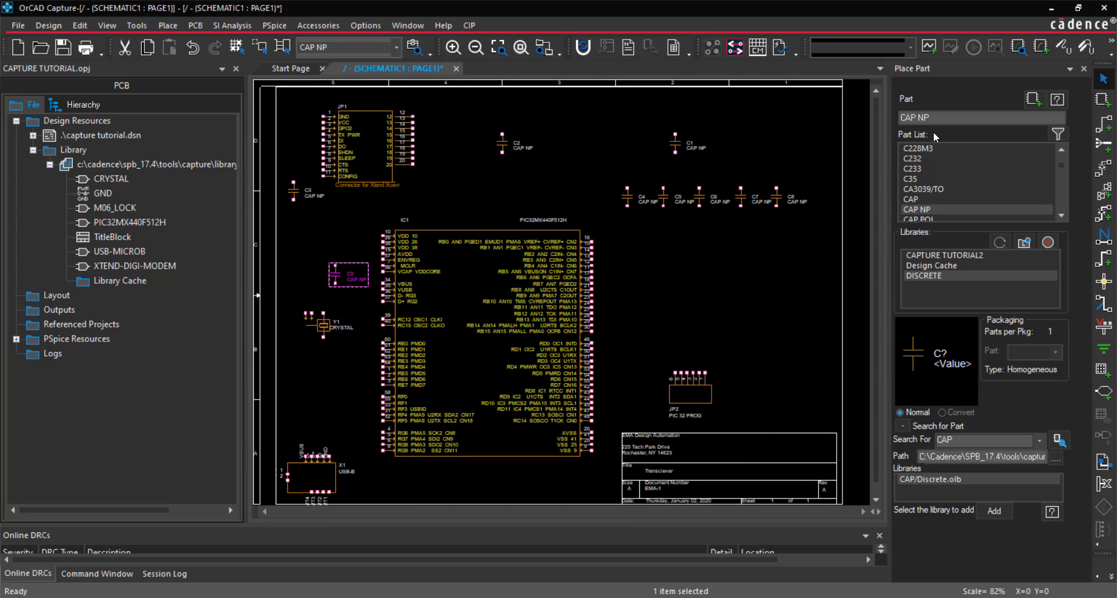
Place a vertical RESISTOR to the left of JP1 above its capacitor, and a rotated one to the right of C1
{"action": "left_click_drag", "start_coordinate": [939, 119], "coordinate": [884, 127]}
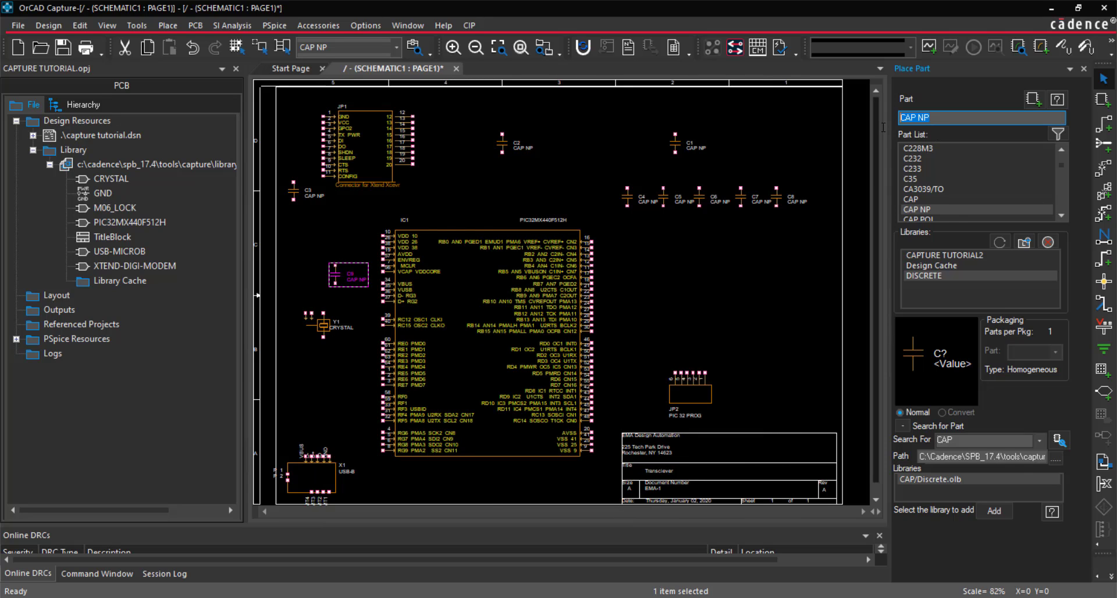
{"action": "type", "text": "RESISTOR"}
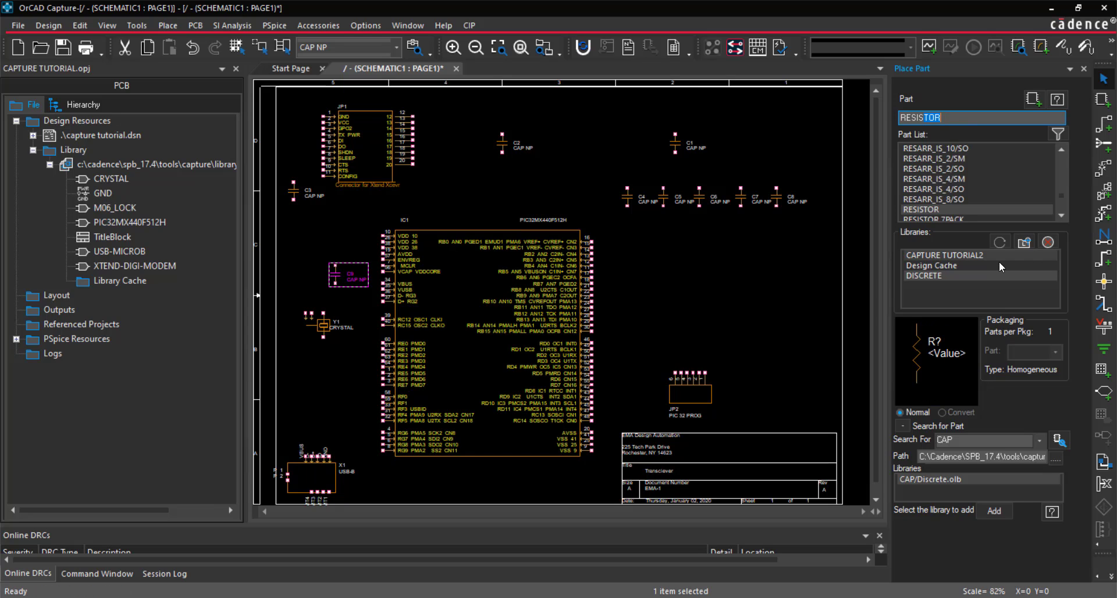
{"action": "double_click", "coordinate": [962, 210]}
{"action": "left_click", "coordinate": [289, 149]}
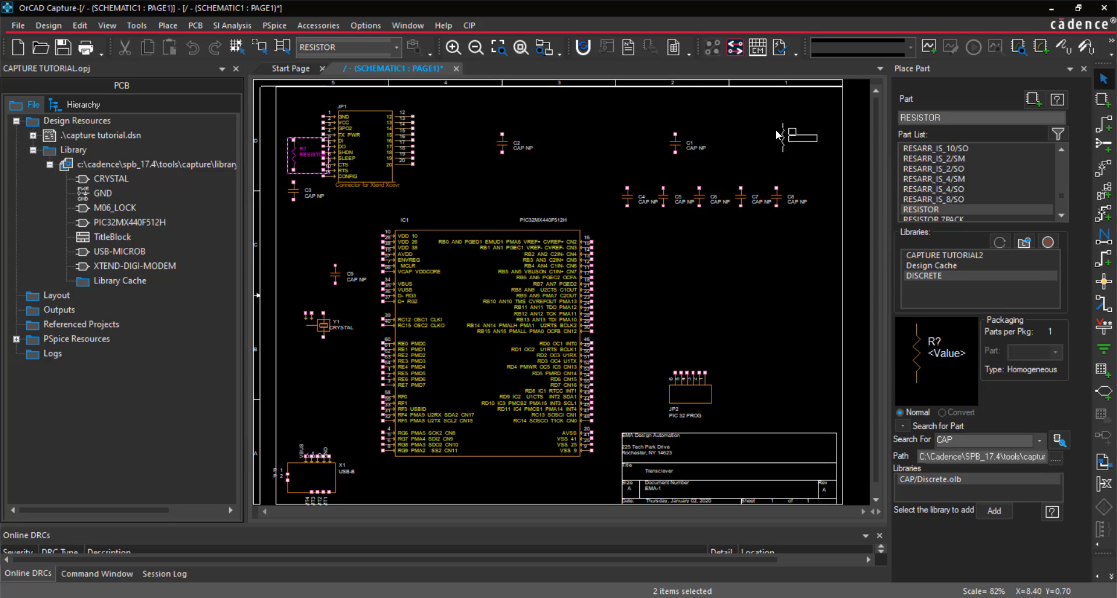
{"action": "key", "text": "r"}
{"action": "left_click", "coordinate": [710, 126]}
{"action": "right_click", "coordinate": [807, 113]}
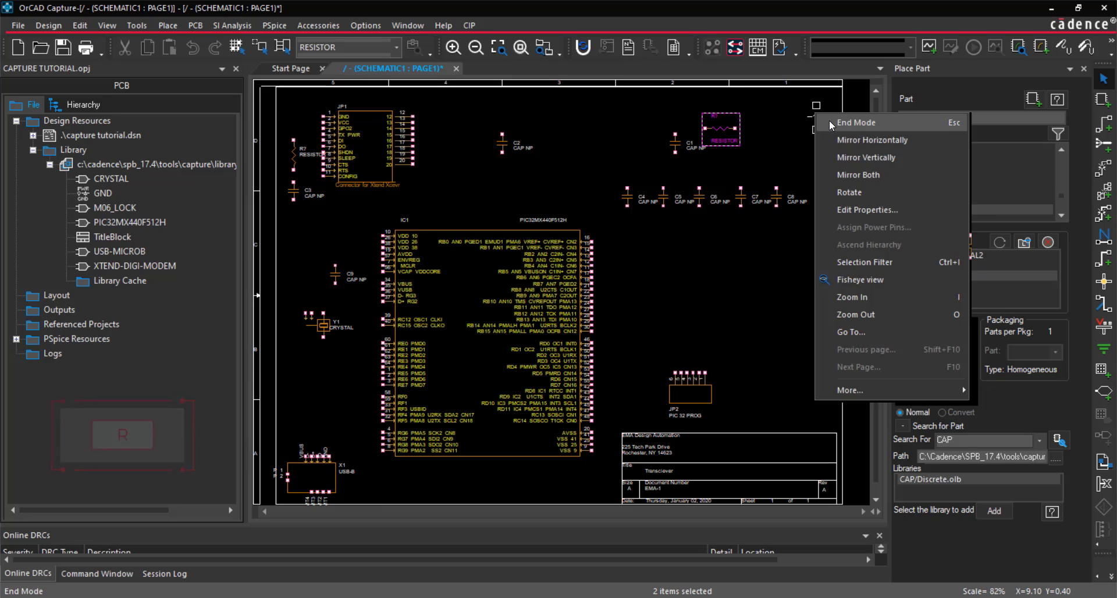
Place an LED part directly to the right of the horizontal resistor and close part placement
{"action": "left_click", "coordinate": [962, 118]}
{"action": "type", "text": "LED"}
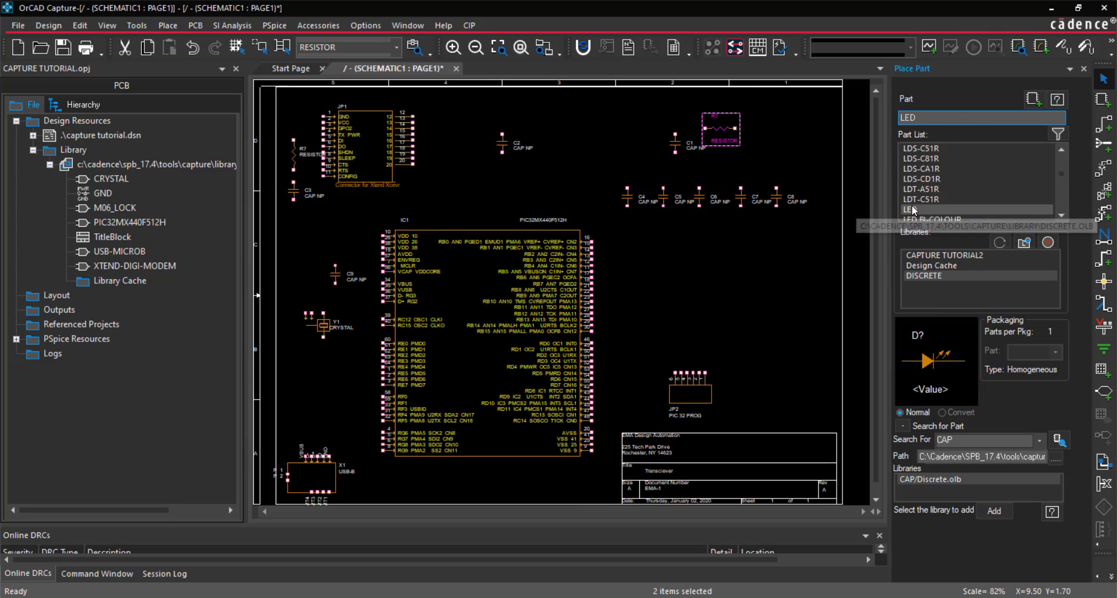
{"action": "double_click", "coordinate": [931, 210]}
{"action": "left_click", "coordinate": [758, 128]}
{"action": "key", "text": "Escape"}
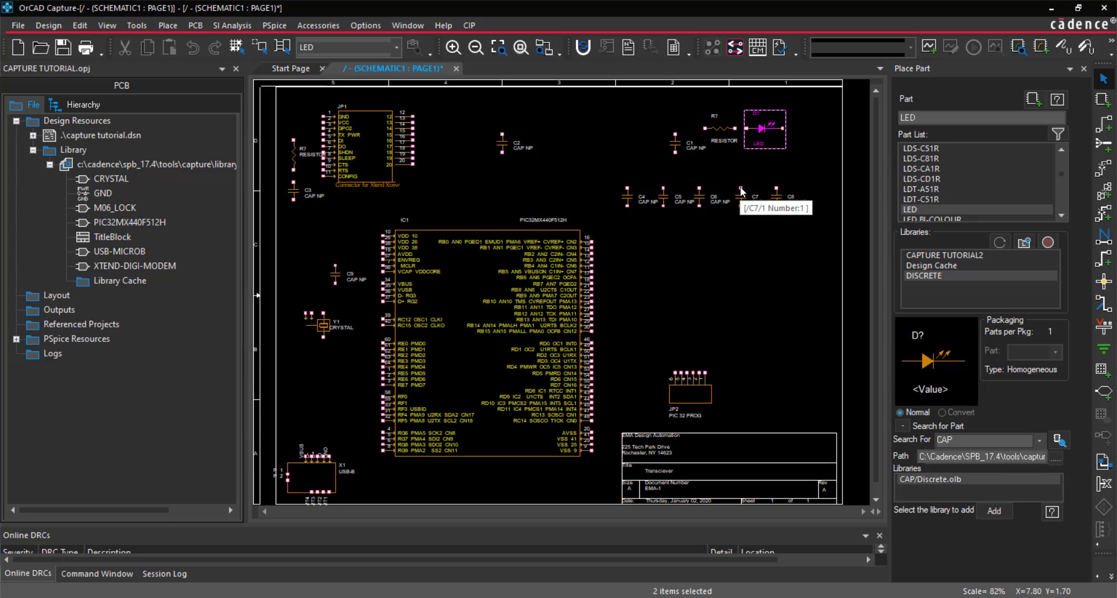
{"action": "left_click", "coordinate": [753, 273]}
{"action": "left_click", "coordinate": [1084, 69]}
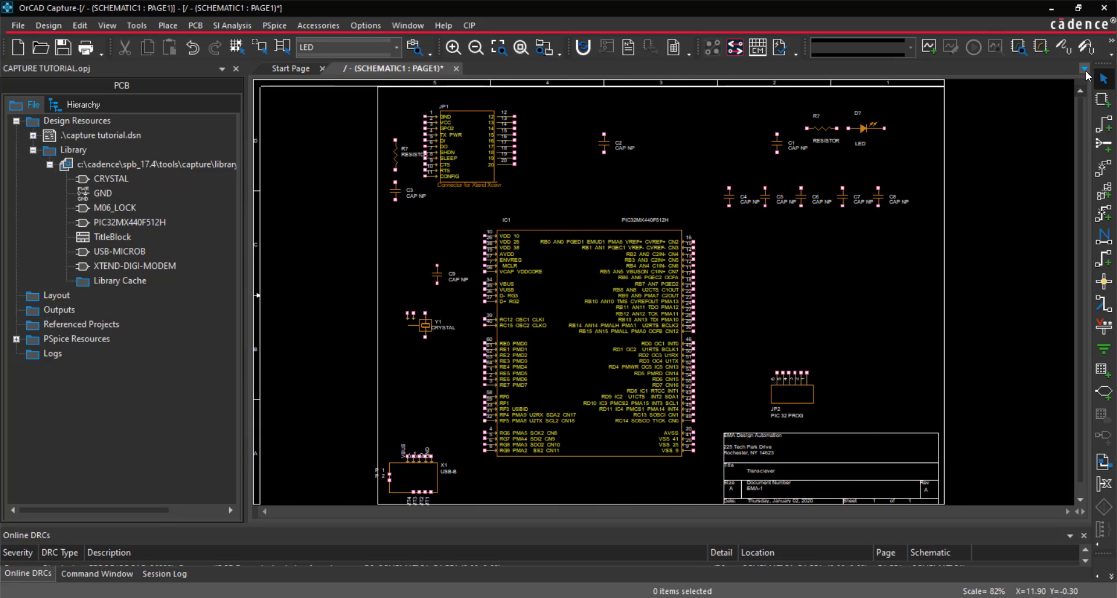
Place GND symbols below the LED, below C1, to the lower right of C2, and below C8
{"action": "left_click", "coordinate": [168, 25]}
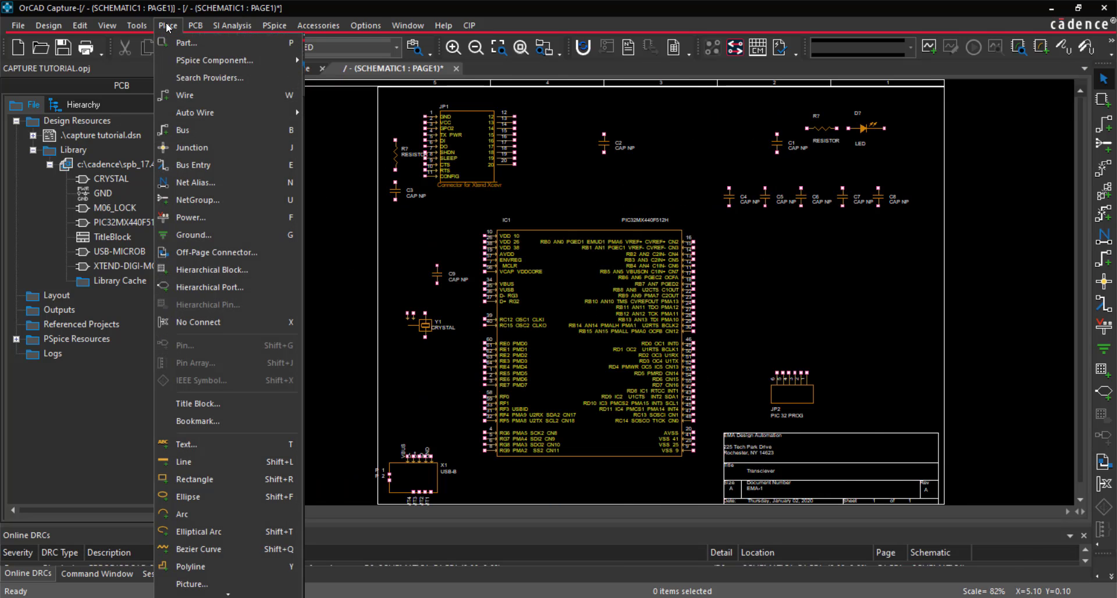
{"action": "left_click", "coordinate": [244, 235]}
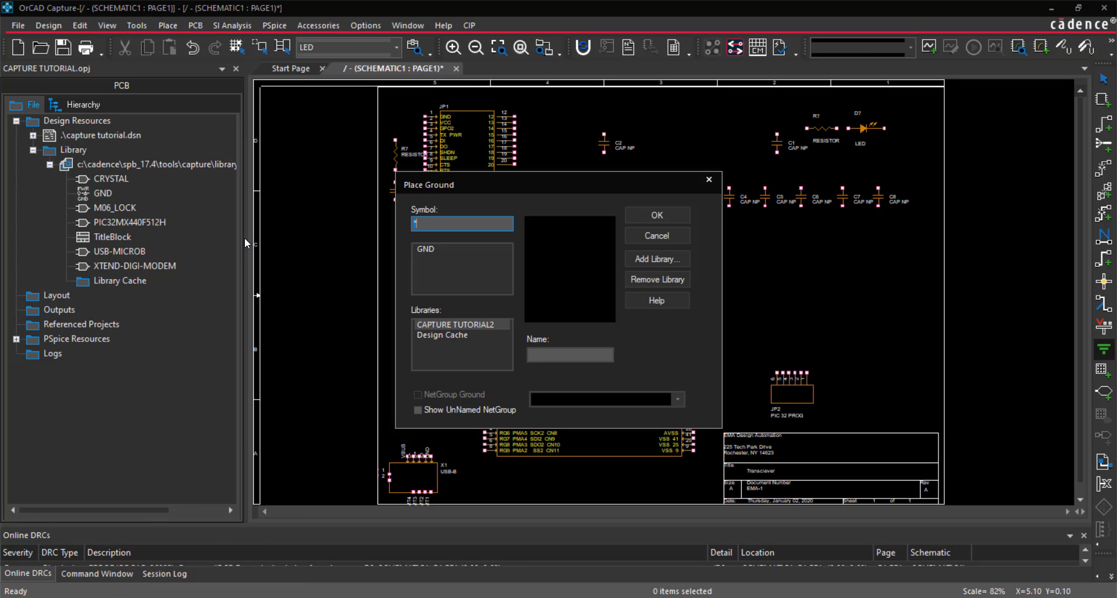
{"action": "left_click", "coordinate": [680, 215]}
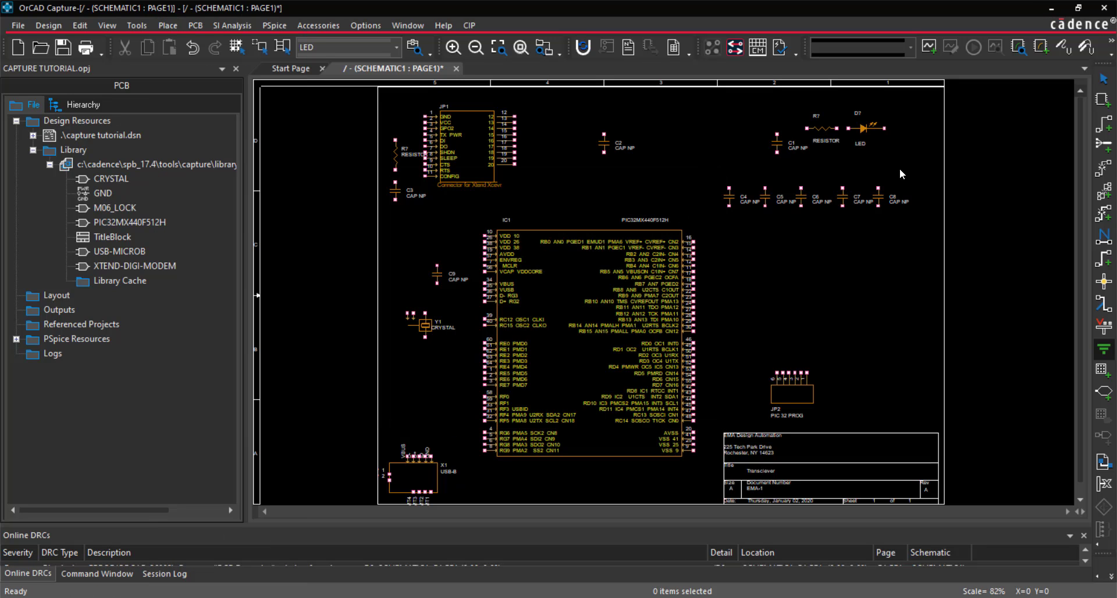
{"action": "left_click", "coordinate": [910, 168]}
{"action": "left_click", "coordinate": [779, 170]}
{"action": "left_click", "coordinate": [648, 174]}
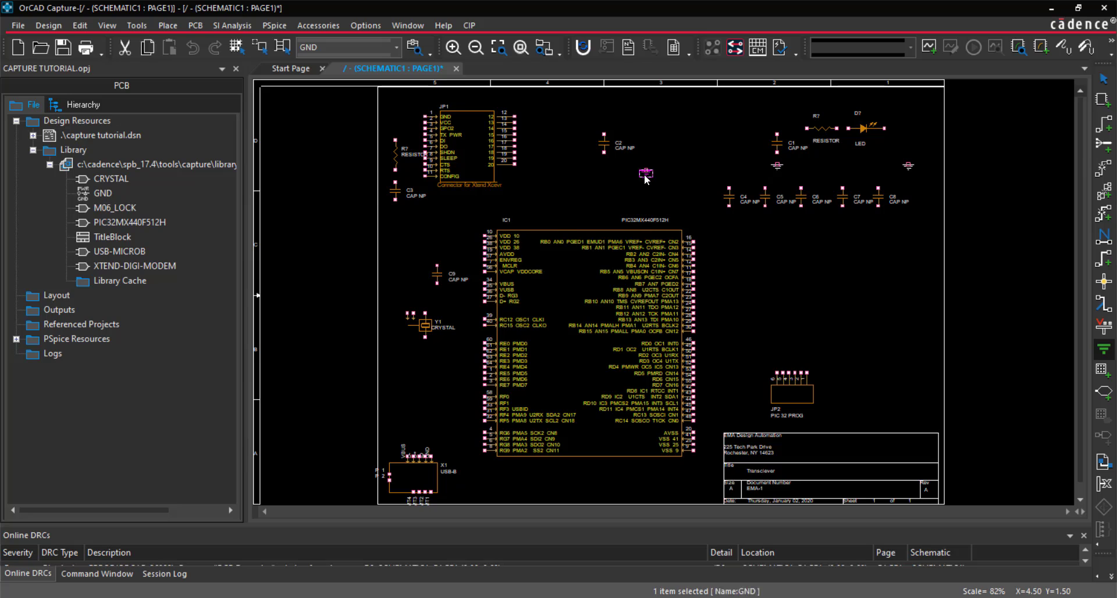
{"action": "left_click", "coordinate": [880, 223]}
{"action": "key", "text": "Escape"}
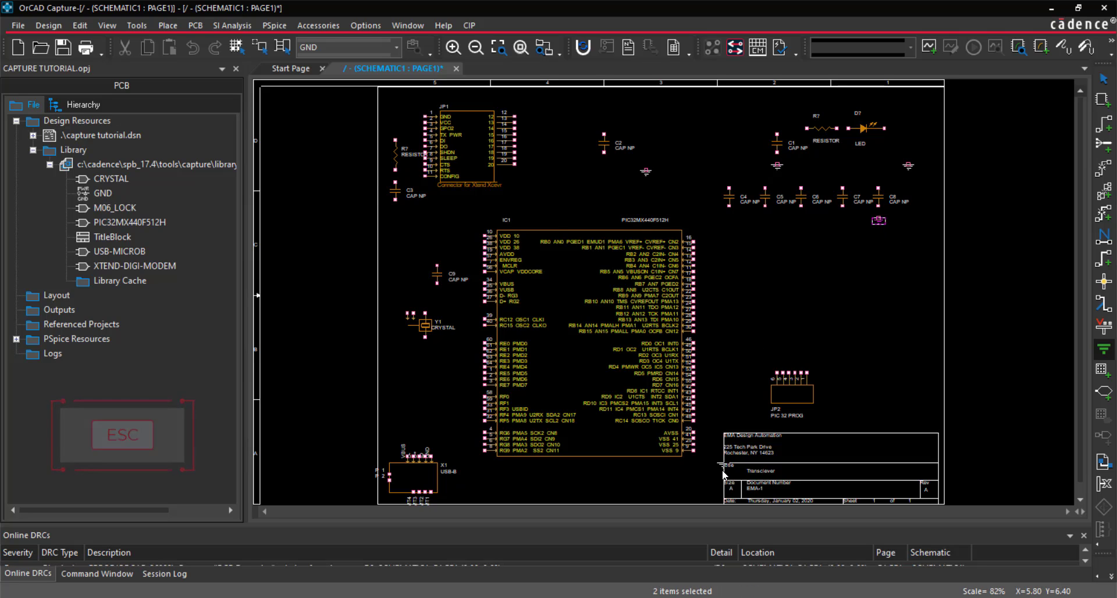
Place GND symbols beside the title block and USB connector, and below the crystal, C9 and C3
{"action": "left_click", "coordinate": [456, 489]}
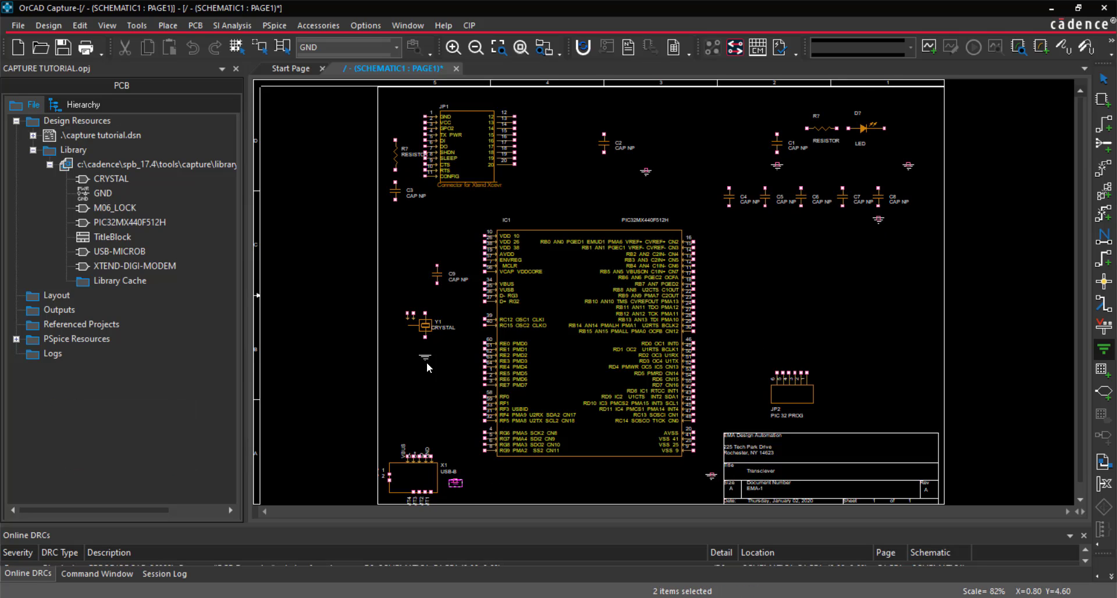
{"action": "left_click", "coordinate": [406, 357]}
{"action": "left_click", "coordinate": [439, 302]}
{"action": "key", "text": "Escape"}
Add the capsym.olb library to the power symbol libraries
{"action": "left_click", "coordinate": [168, 25]}
{"action": "left_click", "coordinate": [225, 214]}
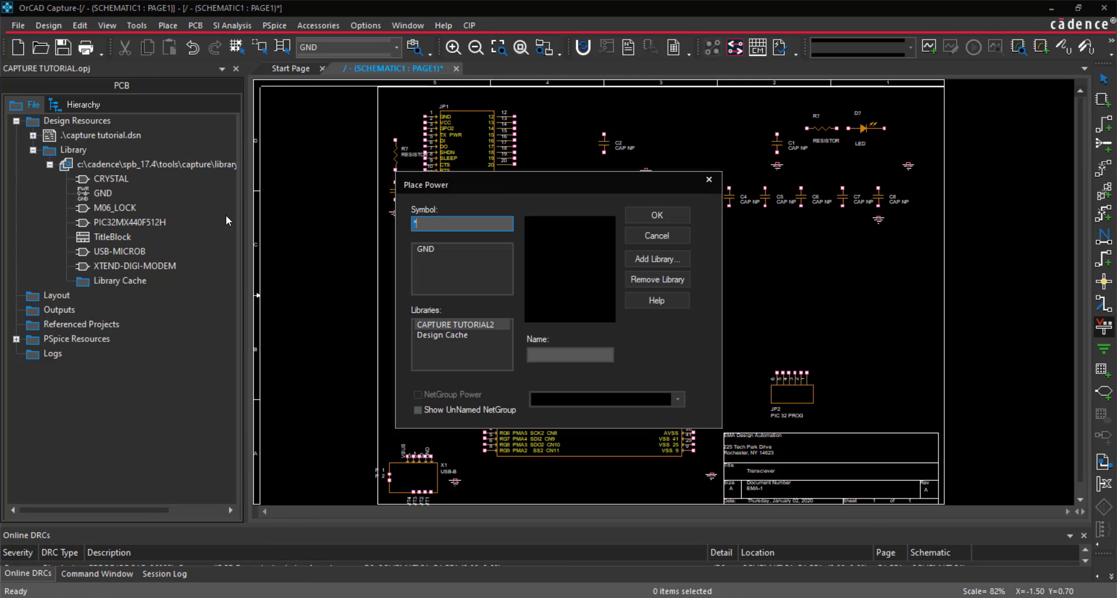
{"action": "left_click", "coordinate": [657, 259]}
{"action": "left_click", "coordinate": [470, 331]}
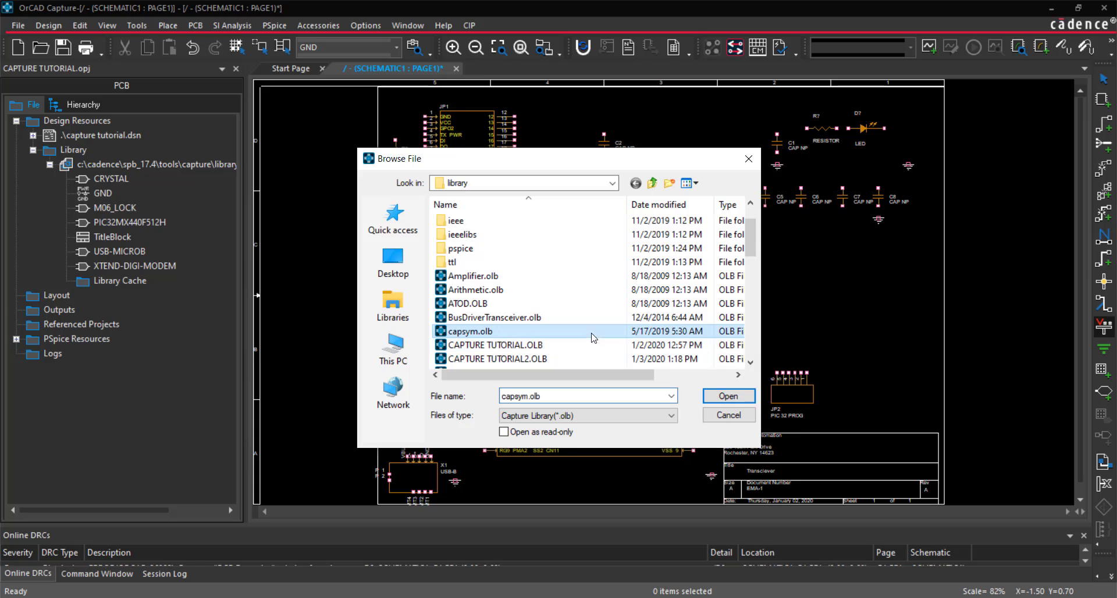
{"action": "left_click", "coordinate": [728, 396]}
Place VCC power symbols near the PIC32MX440F512H's VDD pins, above JP2, above the resistor beside JP1, and above C4
{"action": "scroll", "coordinate": [473, 275], "scroll_direction": "down", "scroll_amount": 2}
{"action": "left_click", "coordinate": [470, 269]}
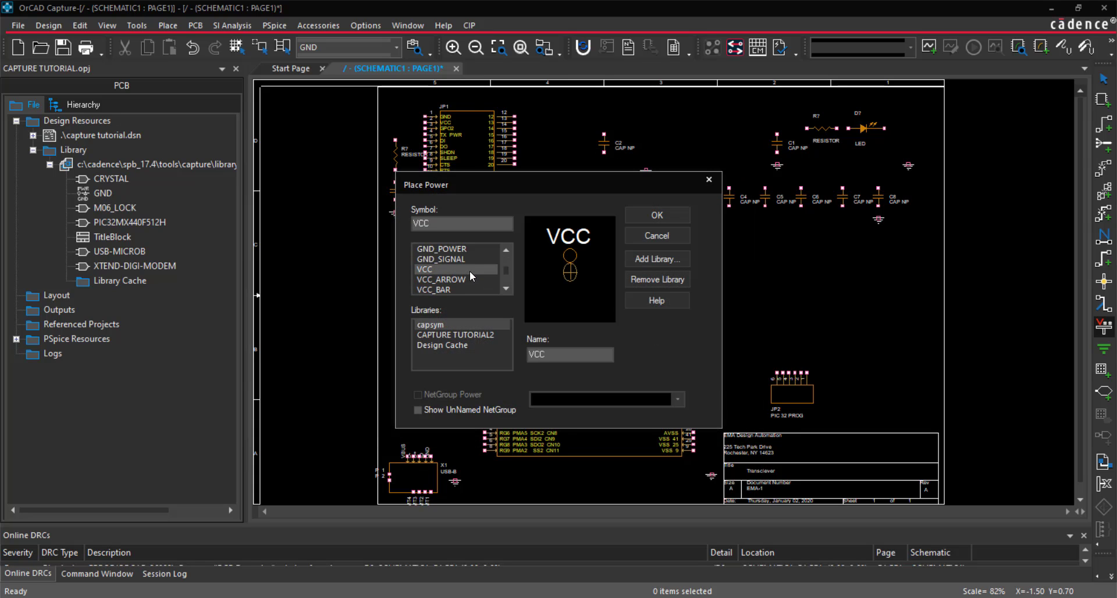
{"action": "left_click", "coordinate": [667, 219]}
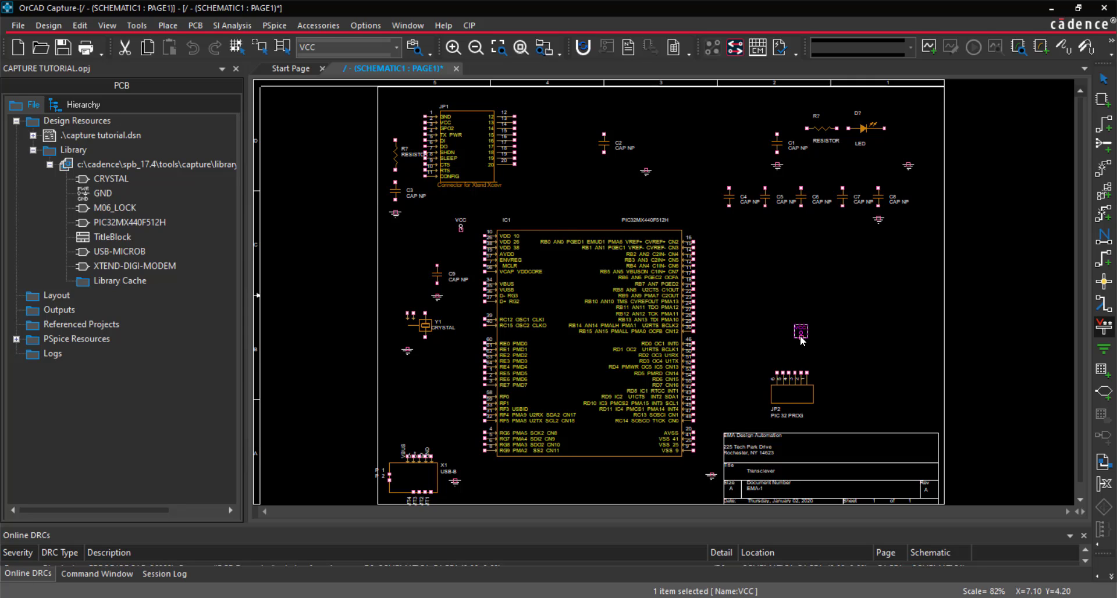
{"action": "left_click", "coordinate": [800, 338]}
{"action": "left_click", "coordinate": [395, 135]}
{"action": "key", "text": "Escape"}
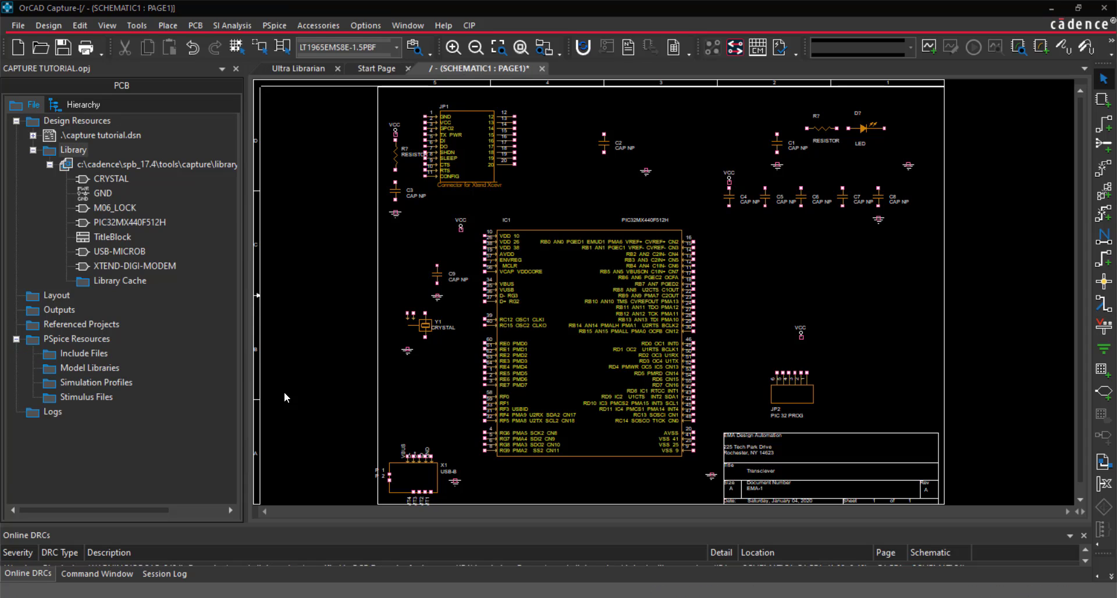
Add all the capture libraries from Amplifier.olb through Transistor.olb to the part placement libraries
{"action": "left_click", "coordinate": [167, 25]}
{"action": "left_click", "coordinate": [180, 39]}
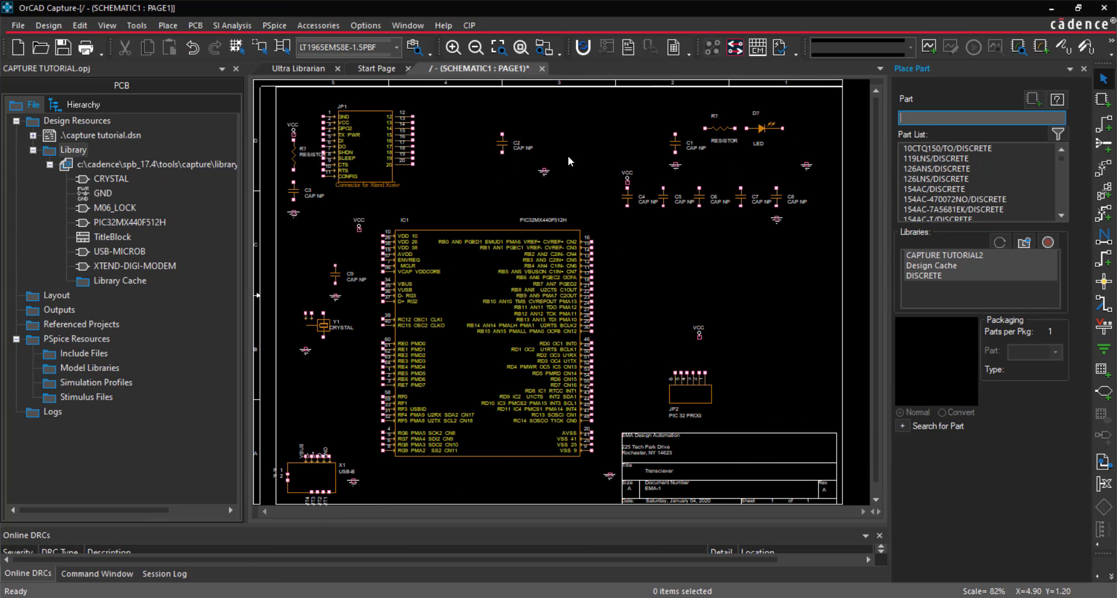
{"action": "left_click", "coordinate": [1023, 243]}
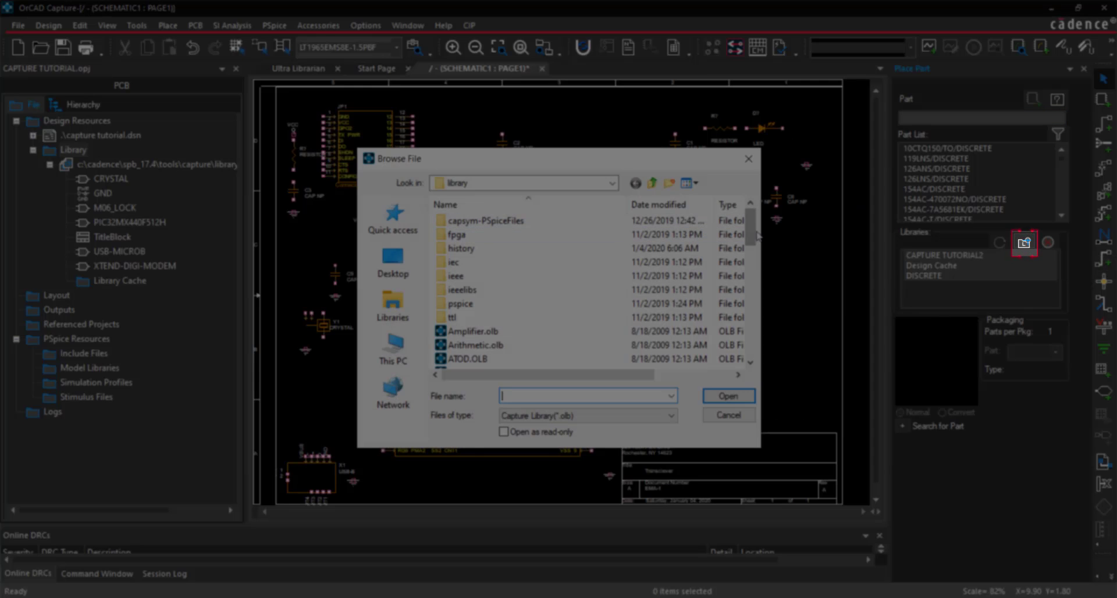
{"action": "scroll", "coordinate": [612, 251], "scroll_direction": "down", "scroll_amount": 2}
{"action": "left_click", "coordinate": [611, 262]}
{"action": "left_click_drag", "start_coordinate": [753, 244], "coordinate": [753, 349]}
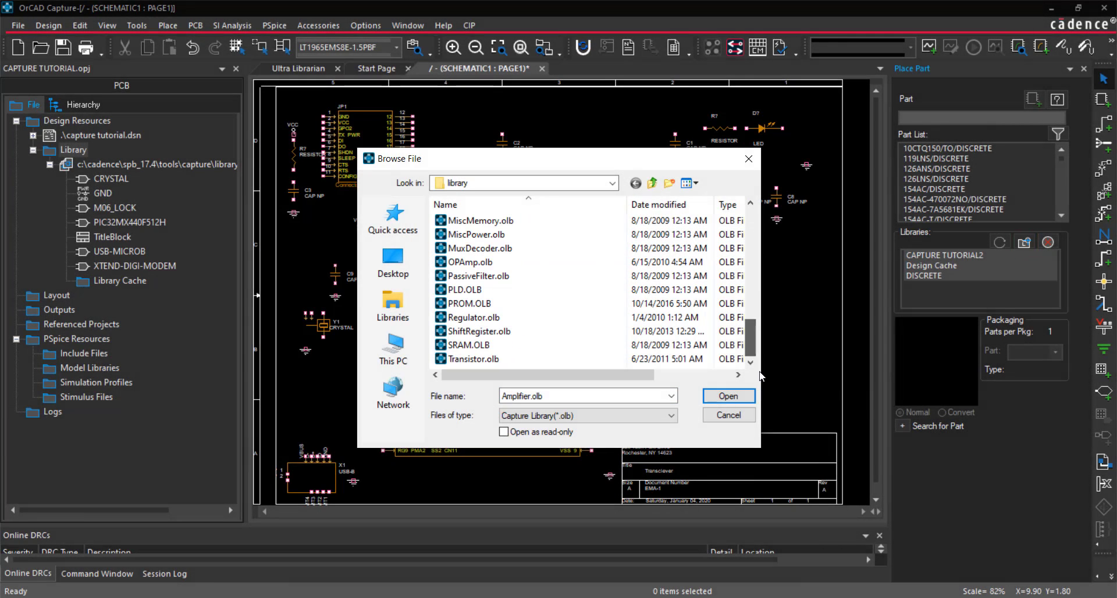
{"action": "left_click", "coordinate": [474, 359], "text": "shift"}
{"action": "left_click", "coordinate": [734, 396]}
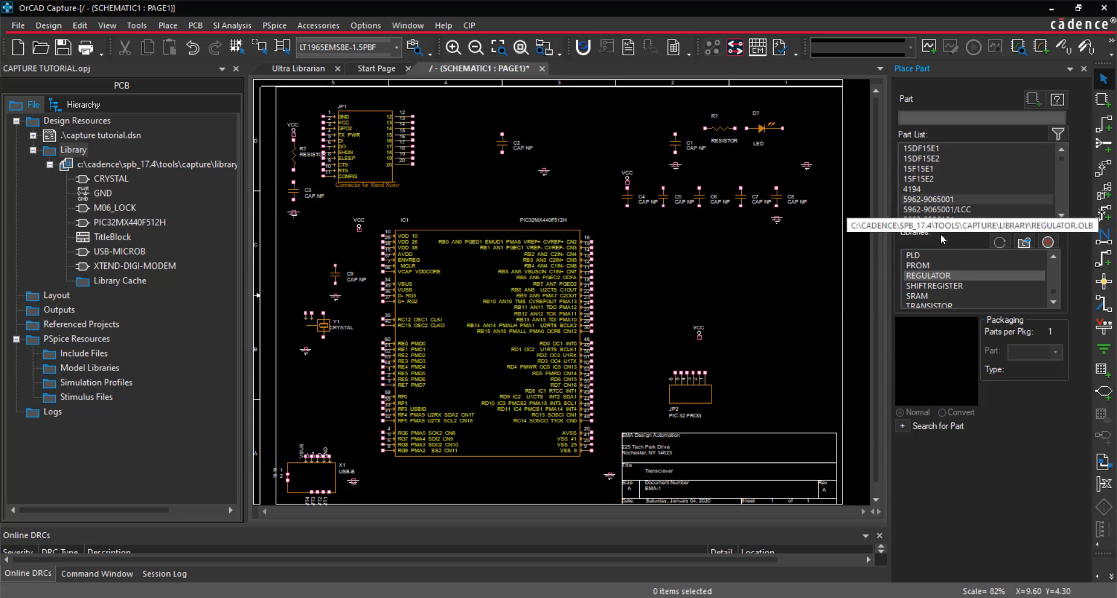
Examine the parts offered by the added libraries, with all libraries from AMPLIFIER to TRANSISTOR selected
{"action": "left_click", "coordinate": [937, 210]}
{"action": "left_click", "coordinate": [965, 302]}
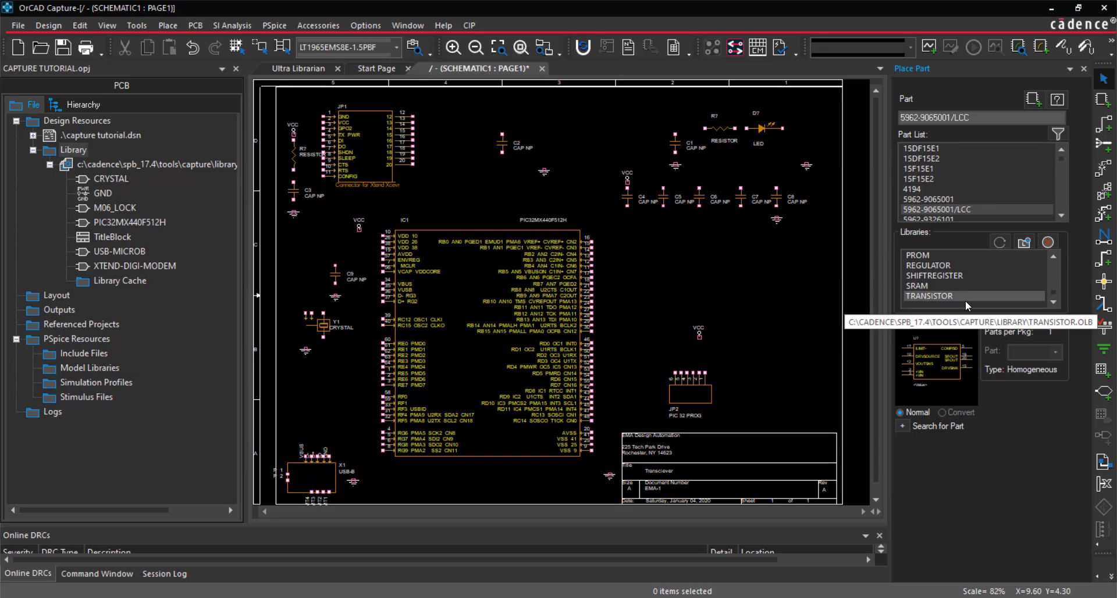
{"action": "left_click_drag", "start_coordinate": [1056, 298], "coordinate": [1053, 255]}
{"action": "left_click", "coordinate": [955, 256], "text": "shift"}
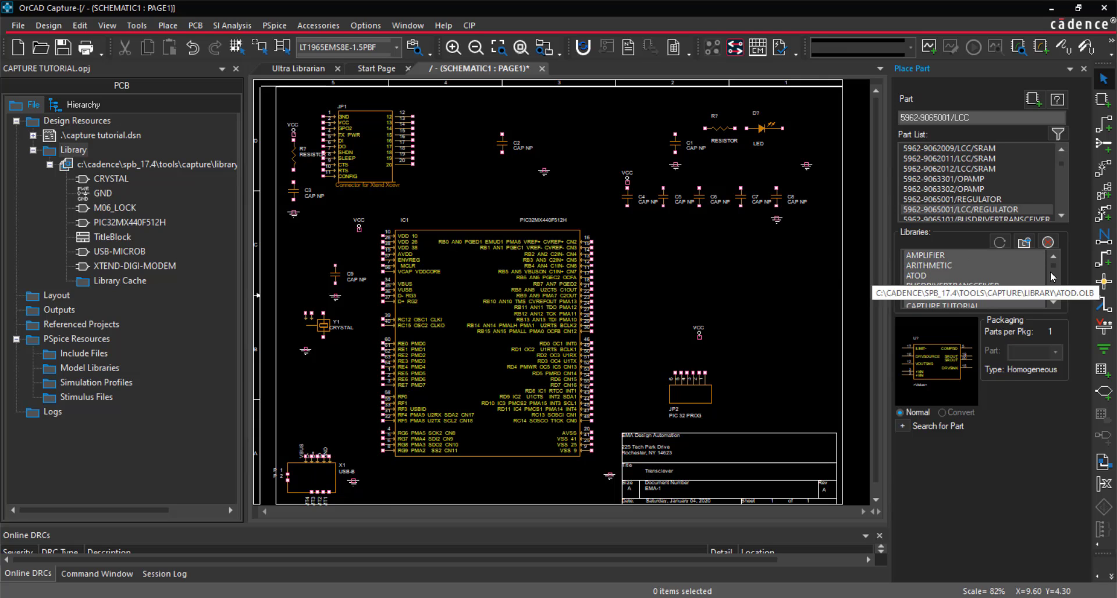
Remove the added libraries, keeping only CAPTURE TUTORIAL2 and Design Cache, and close part placement
{"action": "scroll", "coordinate": [972, 272], "scroll_direction": "down", "scroll_amount": 2}
{"action": "left_click", "coordinate": [983, 256], "text": "ctrl"}
{"action": "left_click", "coordinate": [984, 285], "text": "ctrl"}
{"action": "left_click", "coordinate": [1052, 242]}
{"action": "left_click", "coordinate": [973, 257]}
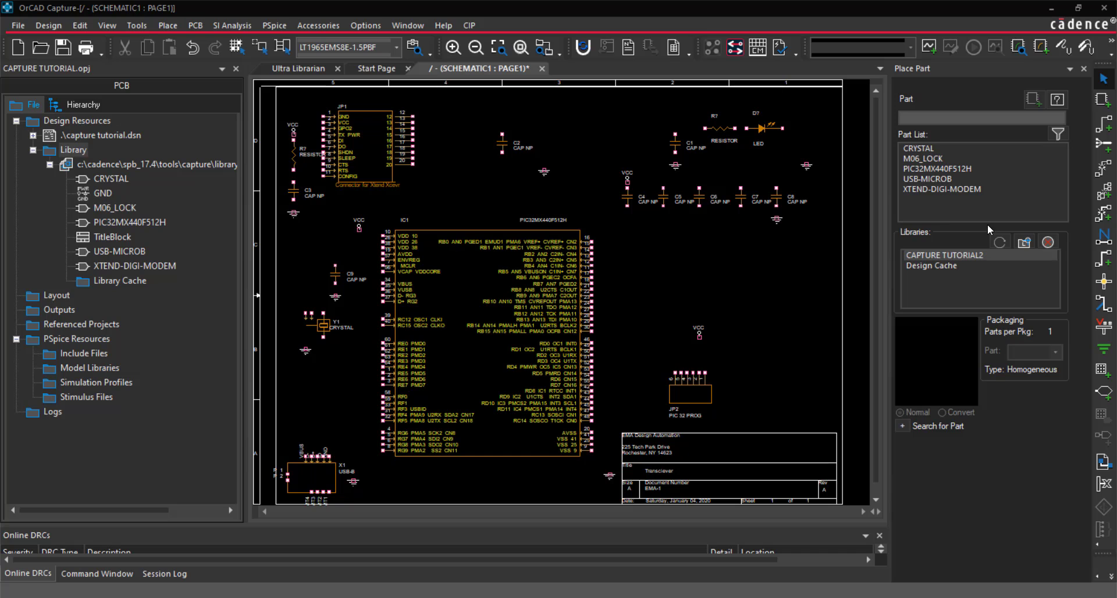
{"action": "left_click", "coordinate": [1084, 69]}
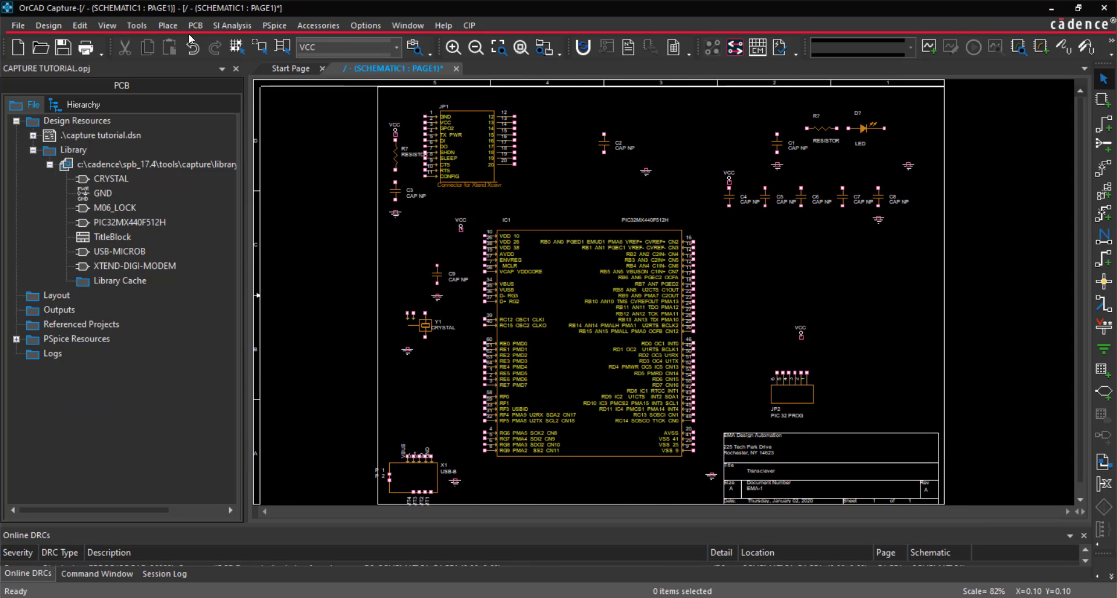
Open the online part provider search and enter the Cadence account's user name and password
{"action": "left_click", "coordinate": [168, 28]}
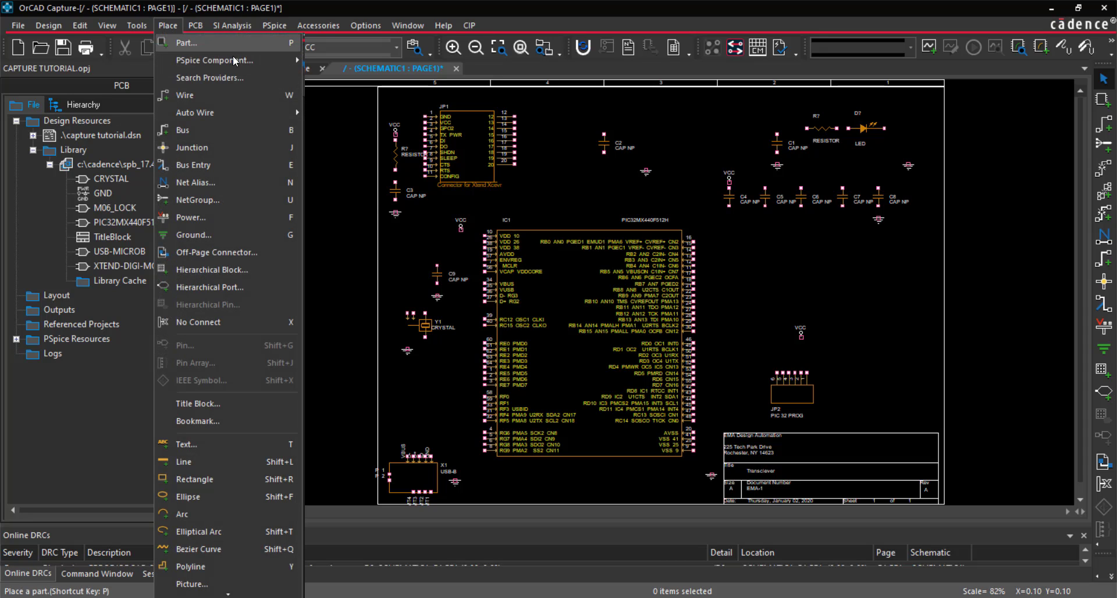
{"action": "left_click", "coordinate": [260, 76]}
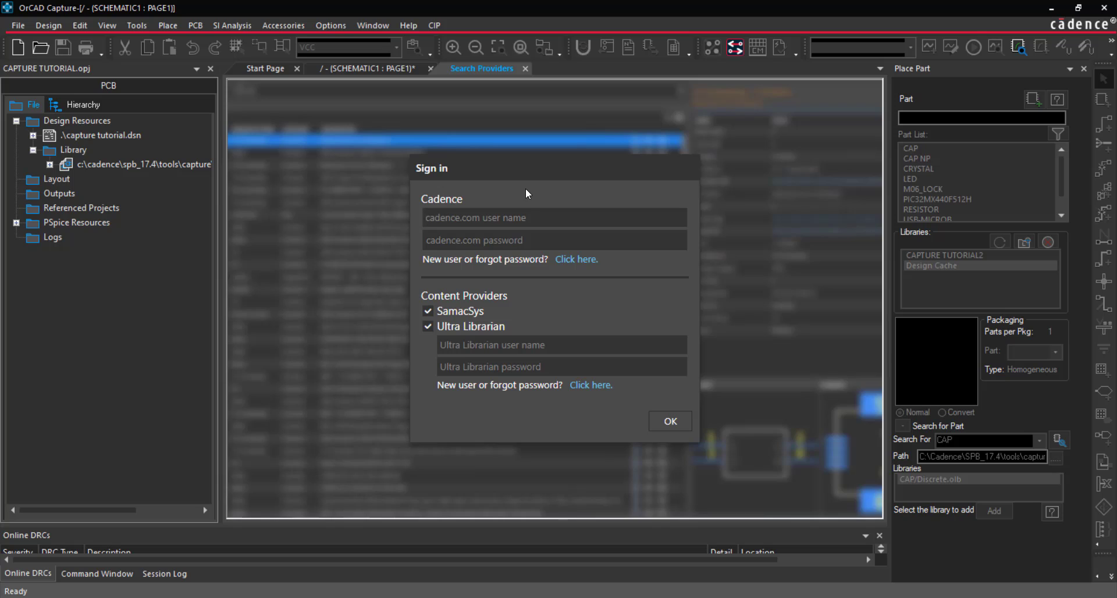
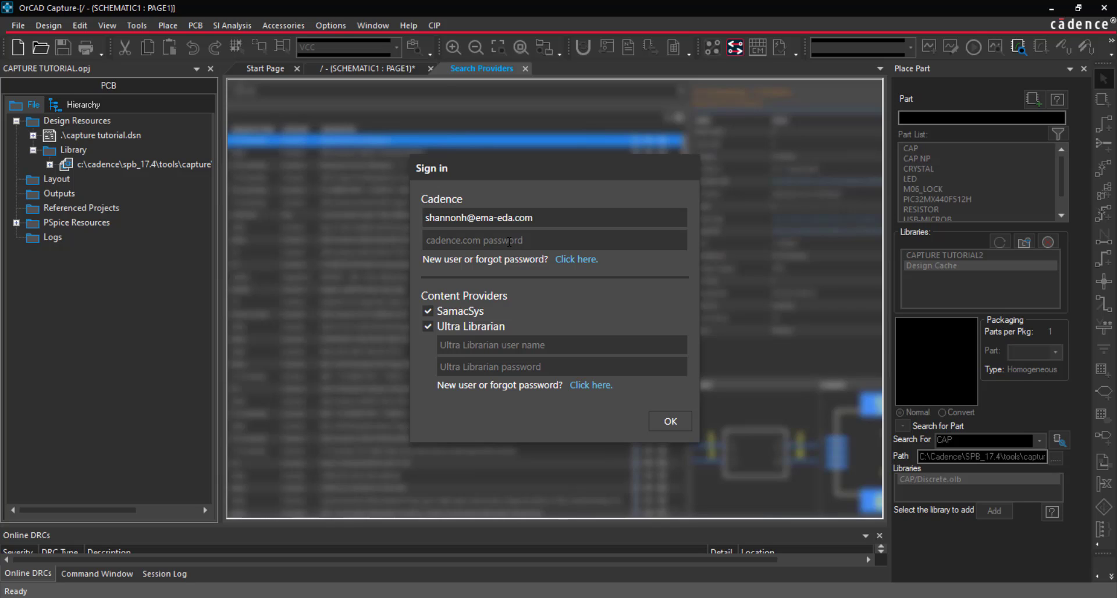
{"action": "left_click", "coordinate": [509, 242]}
{"action": "type", "text": "*******"}
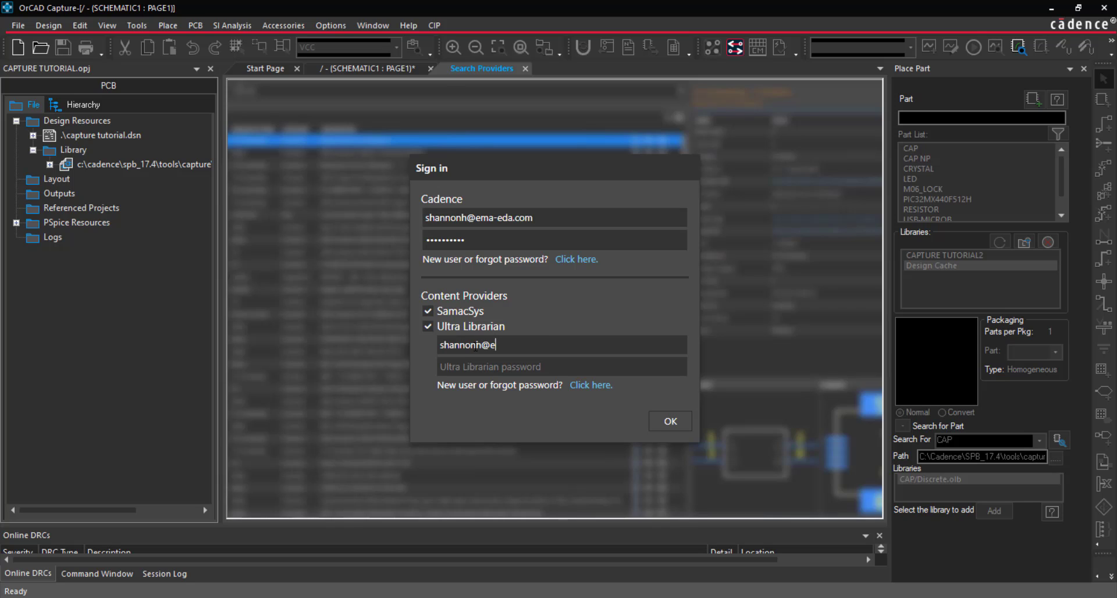
Enter the Ultra Librarian user name and password and sign in, with SamacSys and Ultra Librarian both enabled
{"action": "left_click", "coordinate": [471, 365]}
{"action": "type", "text": "*********"}
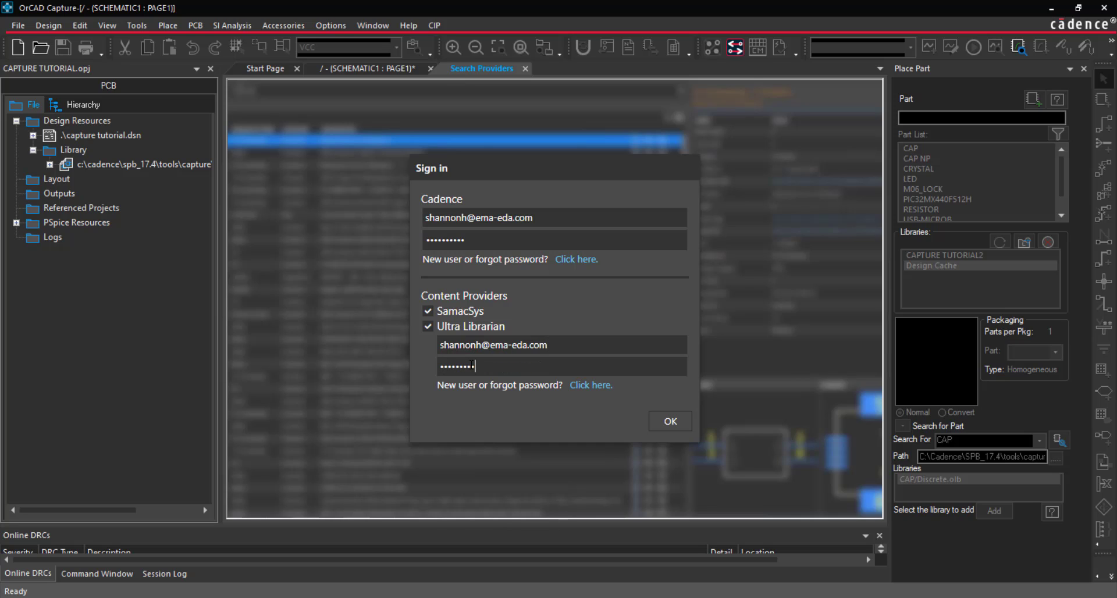
{"action": "type", "text": "***"}
{"action": "left_click", "coordinate": [669, 422]}
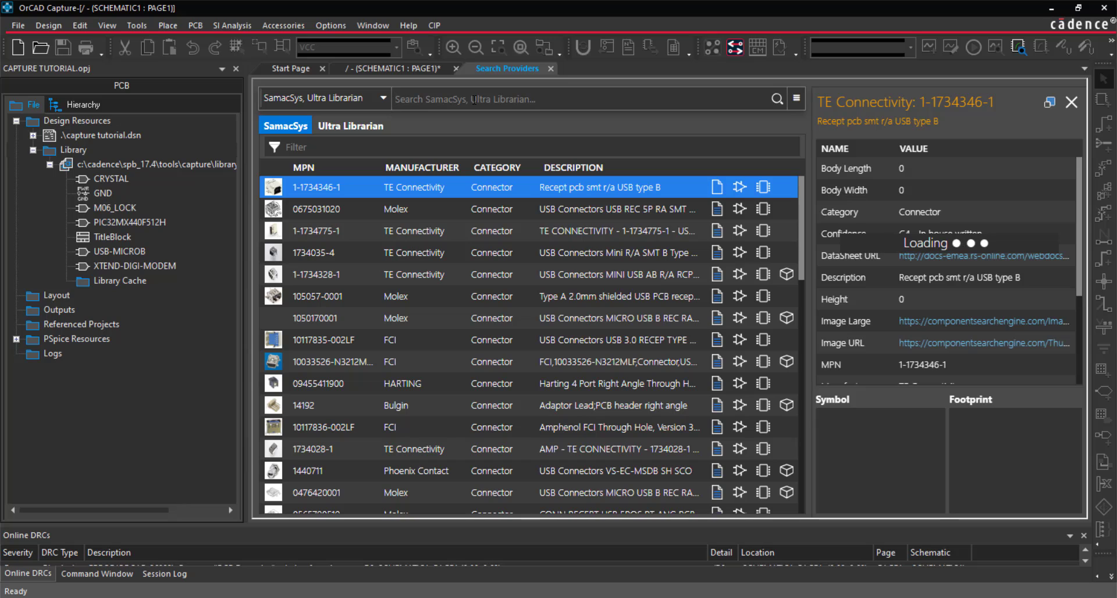
Search the SamacSys and Ultra Librarian providers for LT1965EM
{"action": "type", "text": "LT1"}
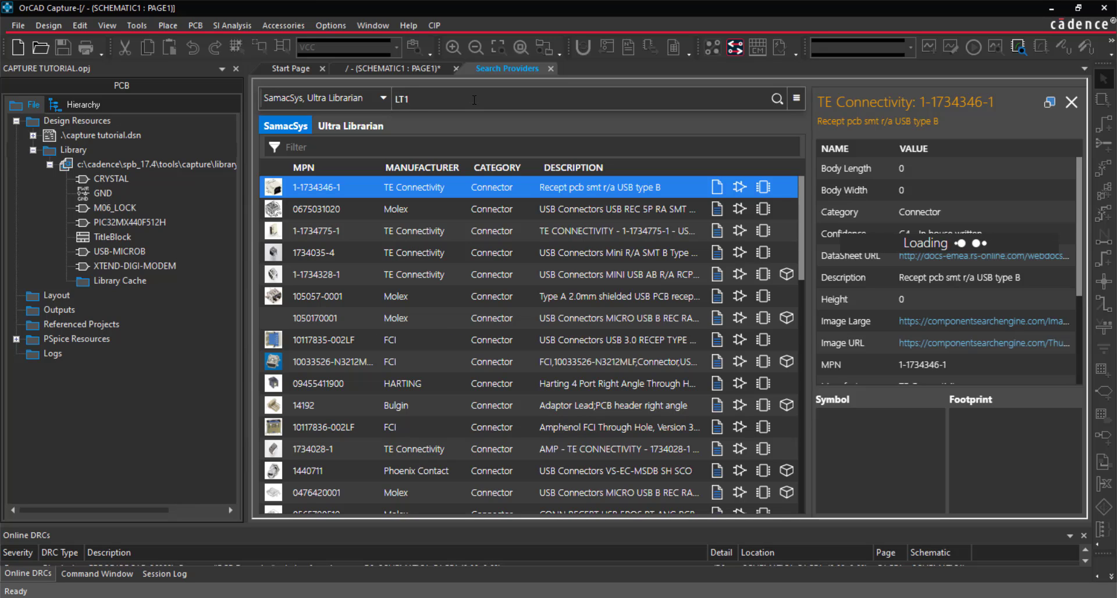
{"action": "type", "text": "965"}
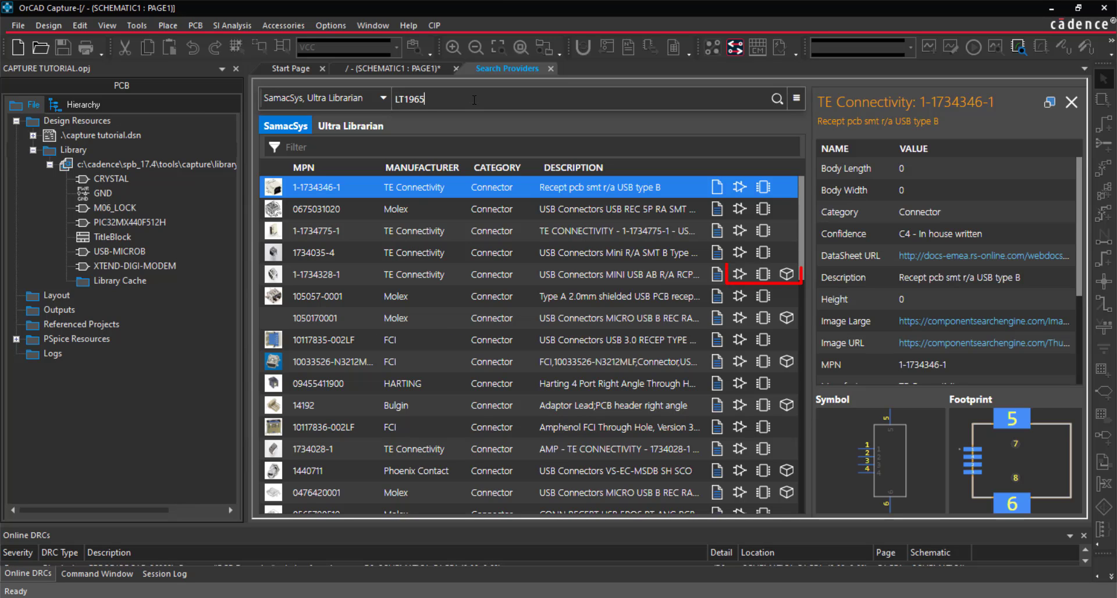
{"action": "type", "text": "EM"}
{"action": "left_click", "coordinate": [779, 100]}
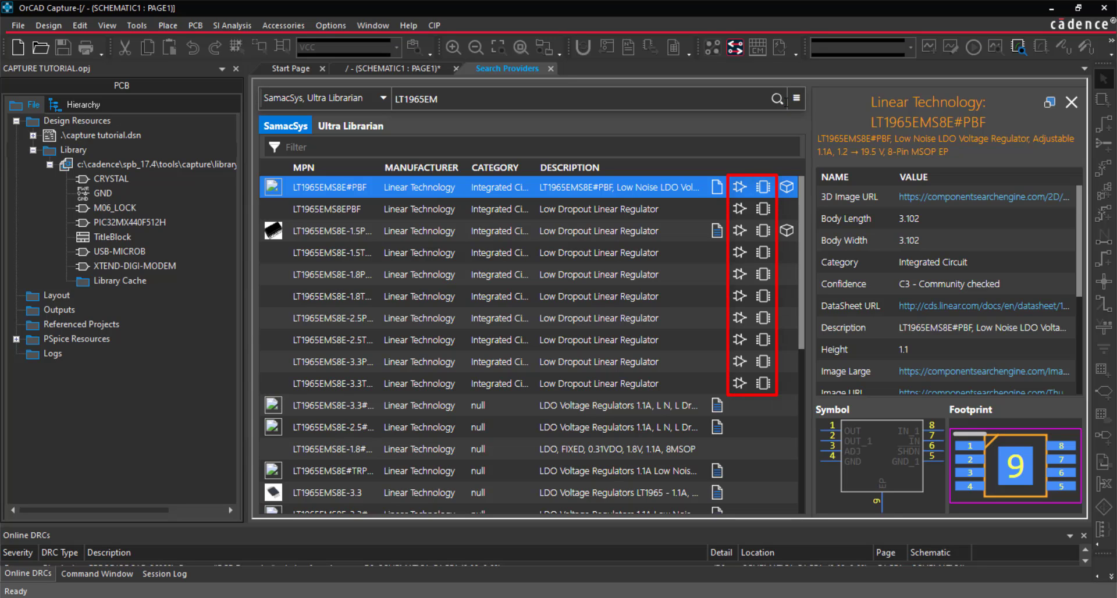
Place the LT1965EMS8E-1.5PBF low dropout regulator from the SamacSys results on the schematic between C2 and C1
{"action": "left_click", "coordinate": [527, 228]}
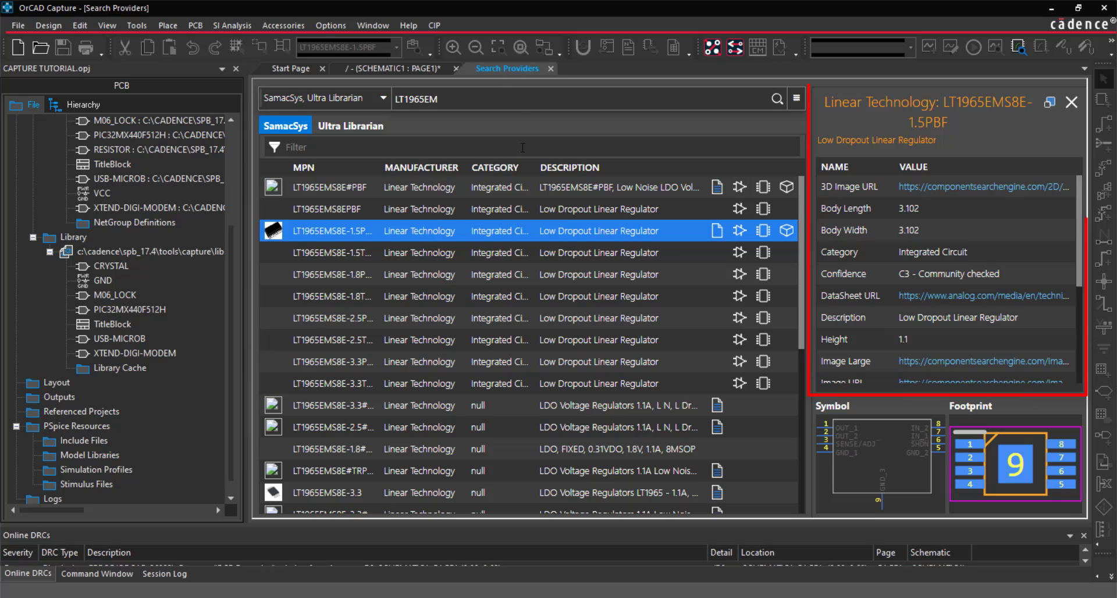
{"action": "right_click", "coordinate": [525, 228]}
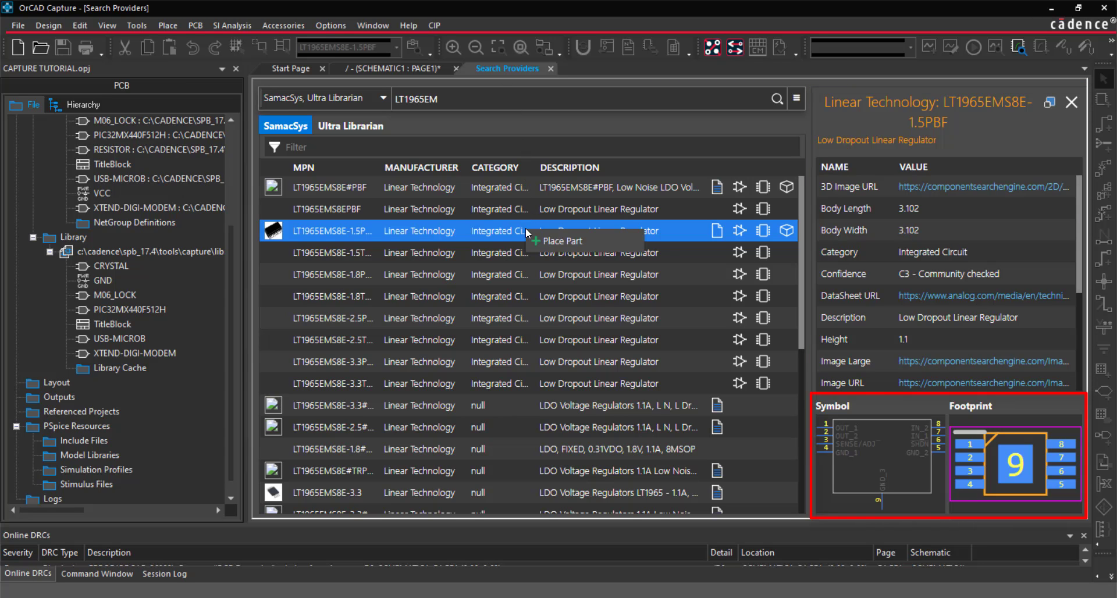
{"action": "left_click", "coordinate": [547, 241]}
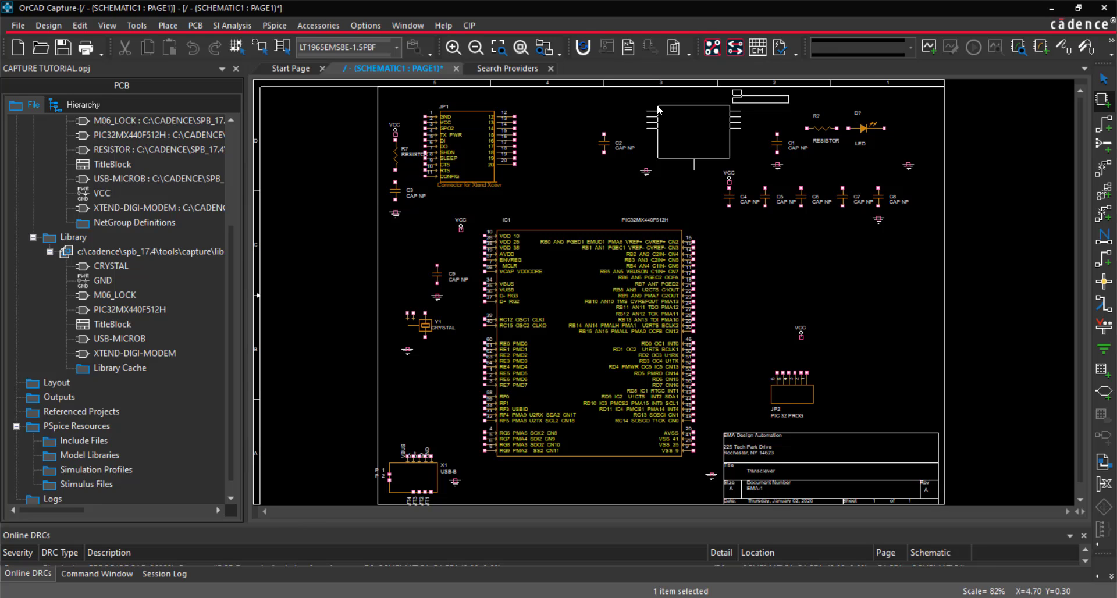
{"action": "left_click", "coordinate": [659, 108]}
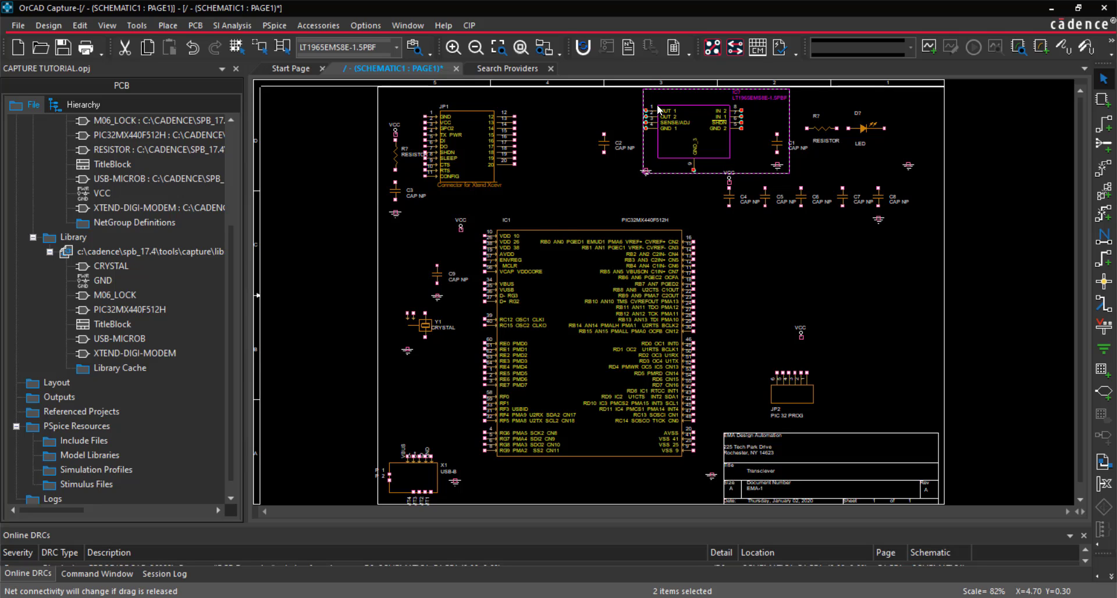
Open the placed LT1965EMS8E-1.5PBF for part editing and move pins GND_1 and GND_2 to the bottom edge, on either side of GND_3
{"action": "right_click", "coordinate": [659, 108]}
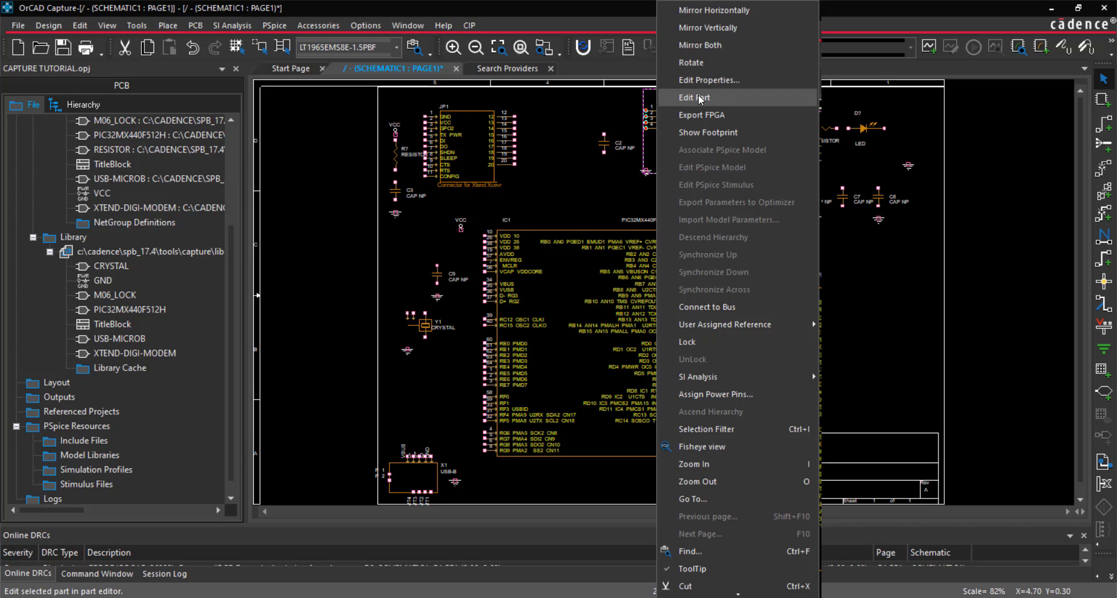
{"action": "left_click", "coordinate": [724, 97]}
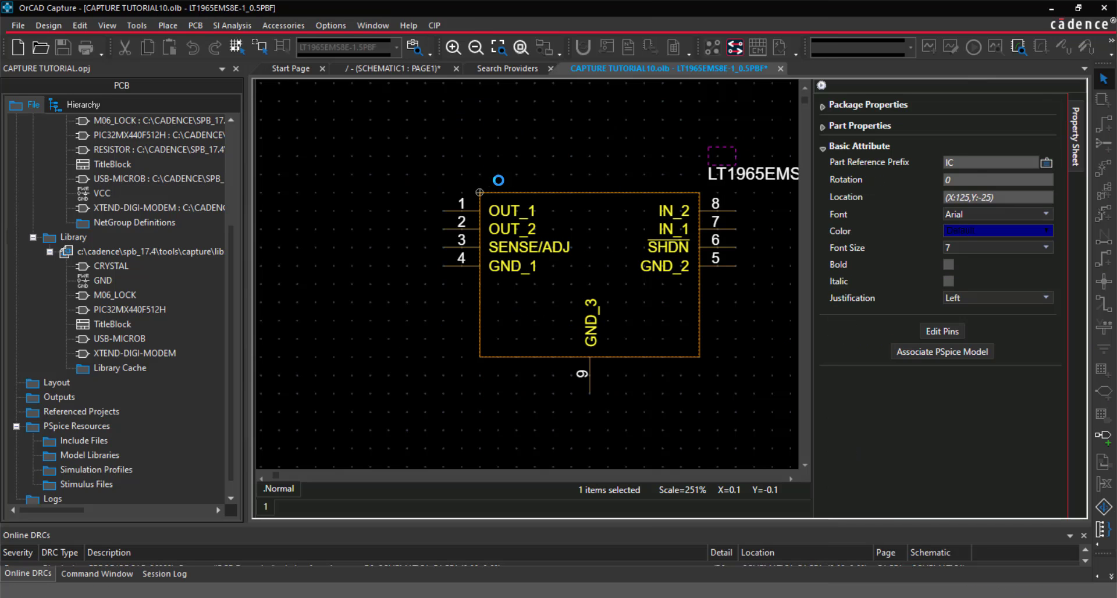
{"action": "left_click", "coordinate": [456, 263]}
{"action": "left_click_drag", "start_coordinate": [454, 266], "coordinate": [553, 358]}
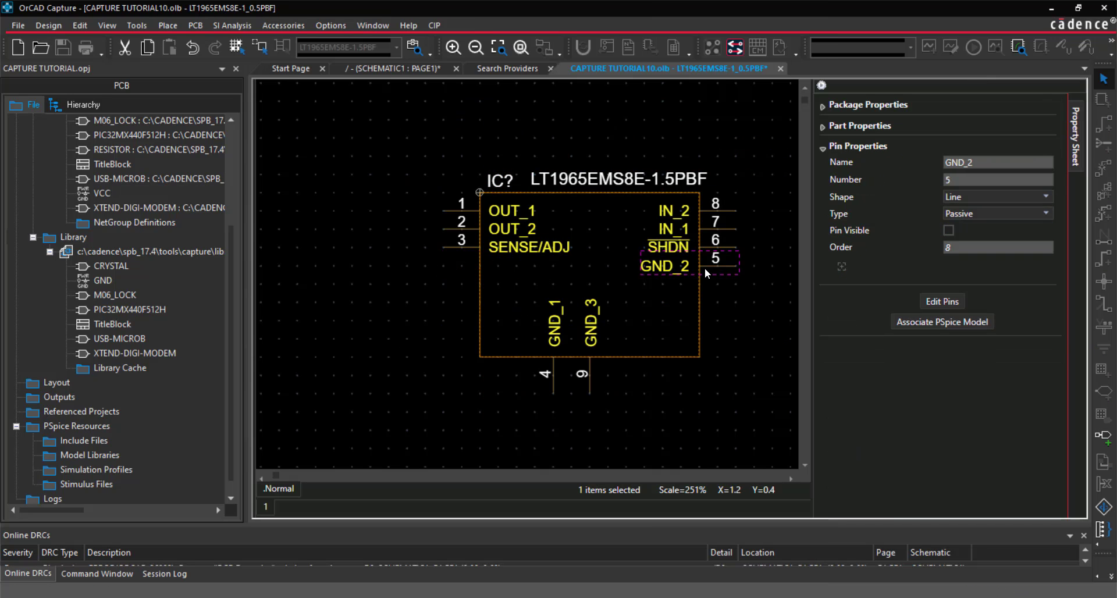
{"action": "left_click_drag", "start_coordinate": [704, 268], "coordinate": [626, 358]}
Move pins OUT_1, OUT_2 and SENSE/ADJ to the lower part of the symbol's right edge, in that order downward
{"action": "left_click", "coordinate": [447, 210]}
{"action": "left_click_drag", "start_coordinate": [446, 210], "coordinate": [701, 285]}
{"action": "left_click_drag", "start_coordinate": [445, 229], "coordinate": [700, 302]}
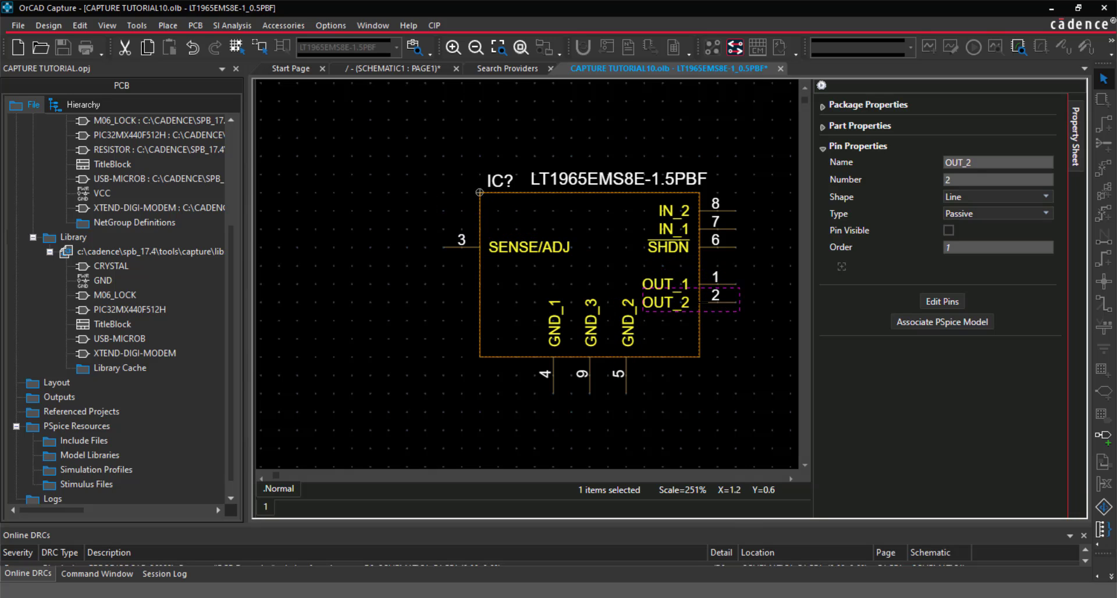
{"action": "left_click_drag", "start_coordinate": [449, 248], "coordinate": [700, 321]}
Move pins SHDN, IN_1 and IN_2 to the symbol's left edge, with IN_2 uppermost and SHDN lowest
{"action": "left_click_drag", "start_coordinate": [731, 248], "coordinate": [478, 266]}
{"action": "left_click_drag", "start_coordinate": [727, 229], "coordinate": [494, 247]}
{"action": "left_click_drag", "start_coordinate": [726, 211], "coordinate": [489, 229]}
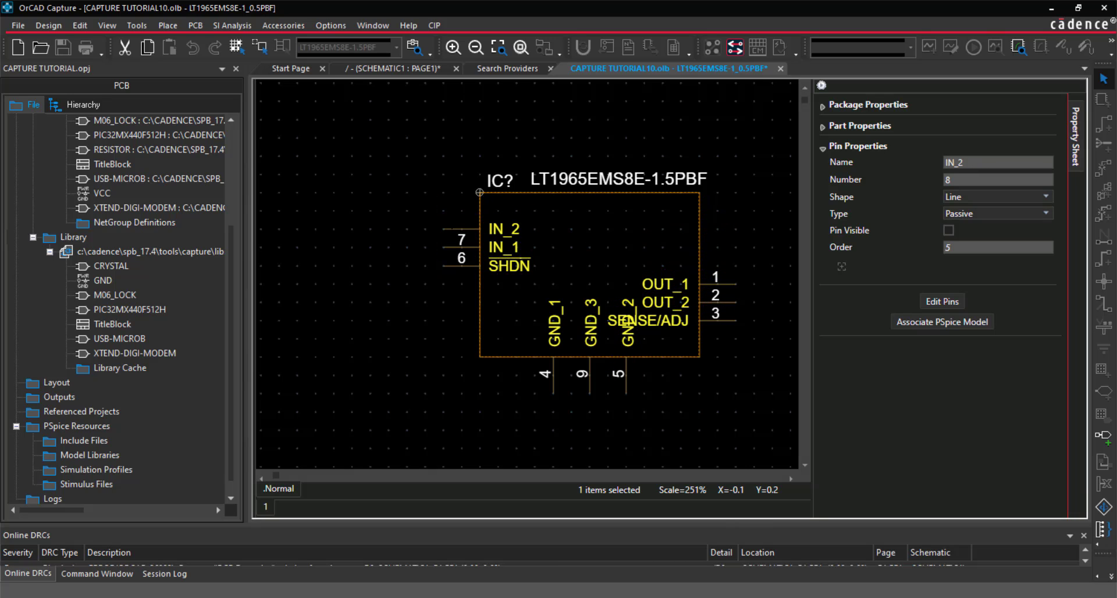
Raise pins OUT_1, OUT_2 and SENSE/ADJ level with IN_2, IN_1 and SHDN, and close the part editor, updating only the current instance
{"action": "left_click", "coordinate": [735, 282]}
{"action": "left_click_drag", "start_coordinate": [732, 284], "coordinate": [730, 230]}
{"action": "left_click_drag", "start_coordinate": [729, 302], "coordinate": [729, 248]}
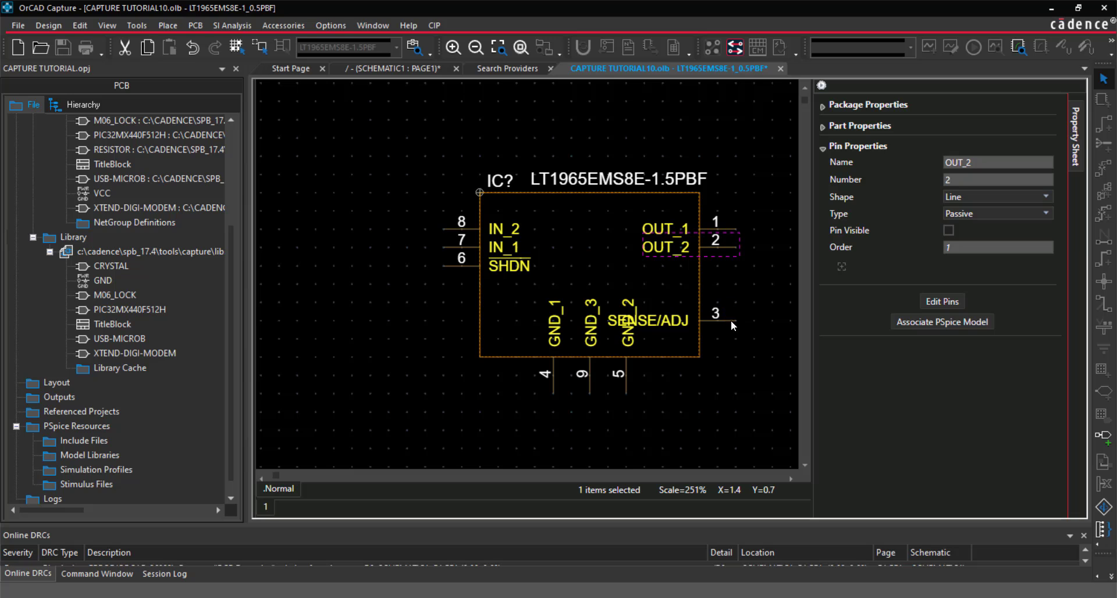
{"action": "left_click_drag", "start_coordinate": [731, 320], "coordinate": [730, 266]}
{"action": "left_click", "coordinate": [781, 68]}
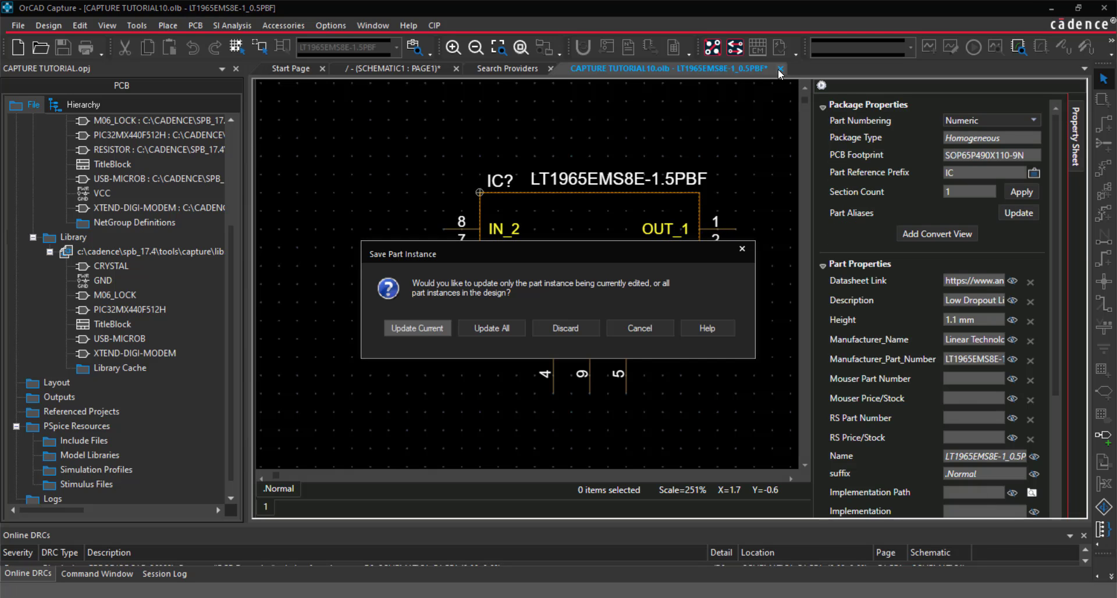
{"action": "left_click", "coordinate": [424, 326]}
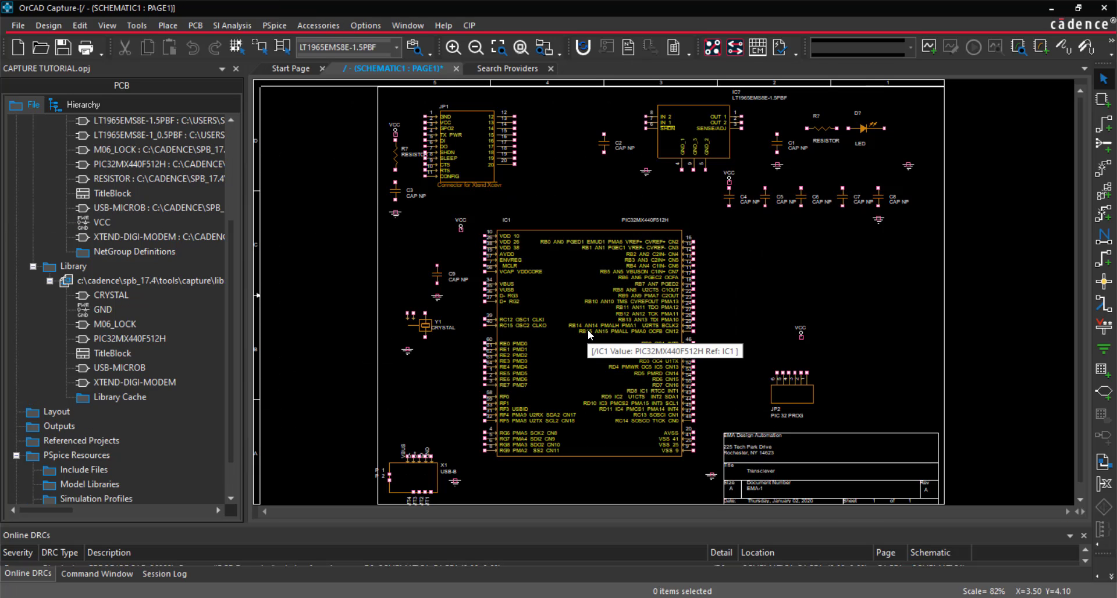